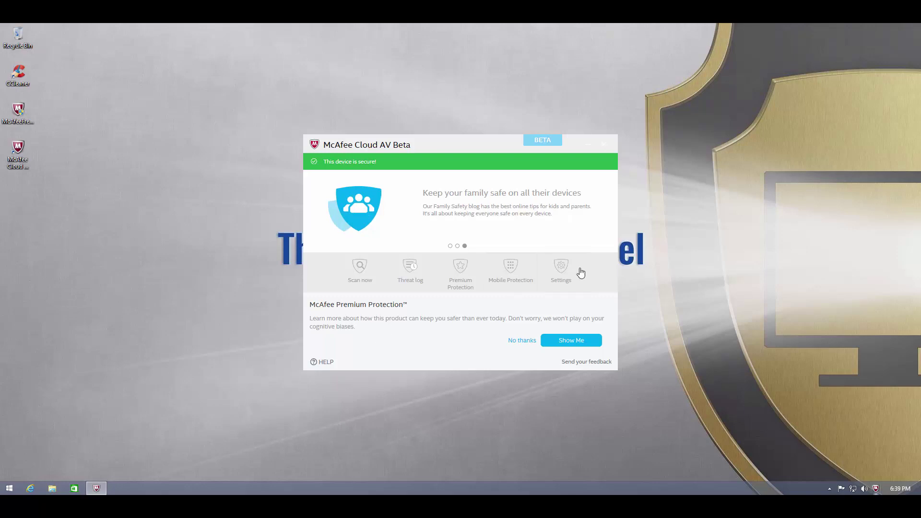
# Review the Scans, Updates and About settings tabs, then return to the antivirus home view
pyautogui.click(562, 271)
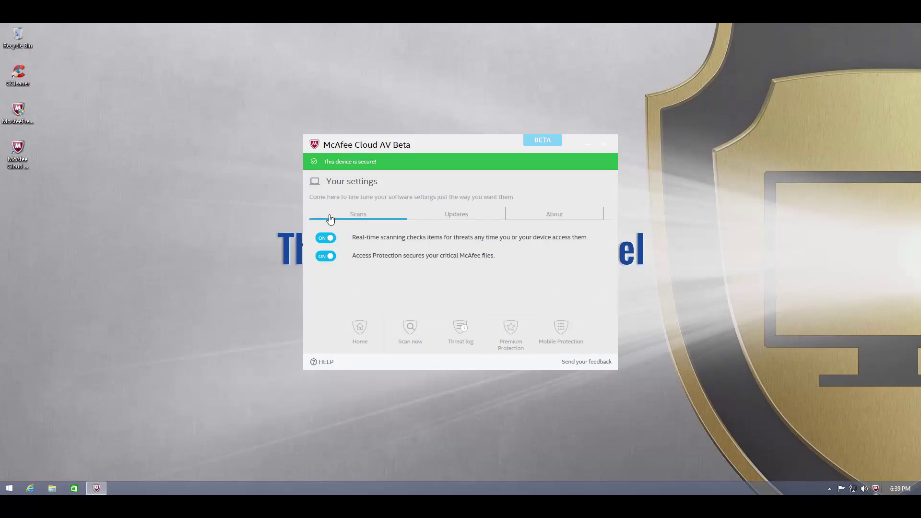
pyautogui.click(469, 218)
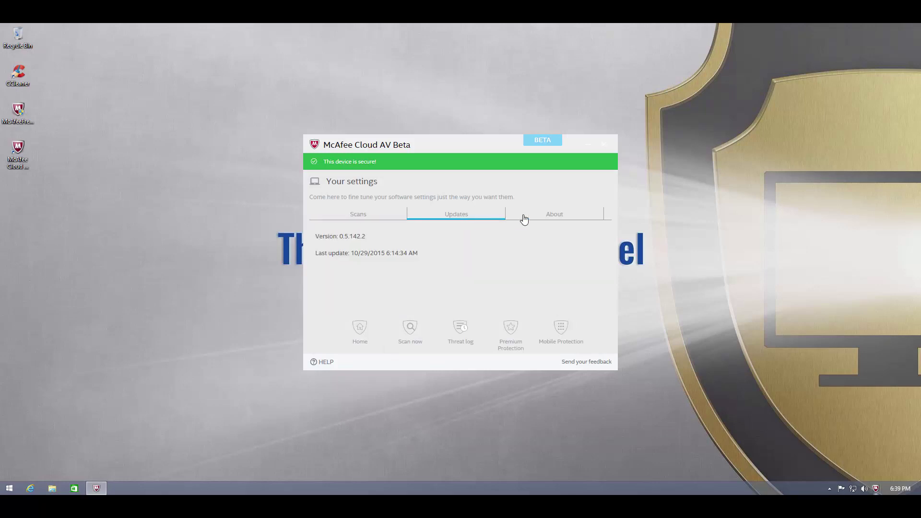
pyautogui.click(518, 219)
pyautogui.click(351, 218)
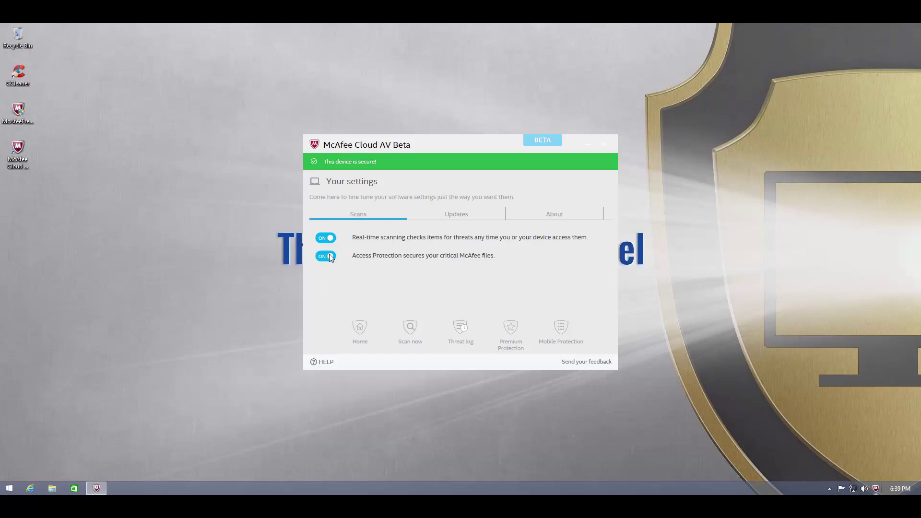
pyautogui.click(615, 161)
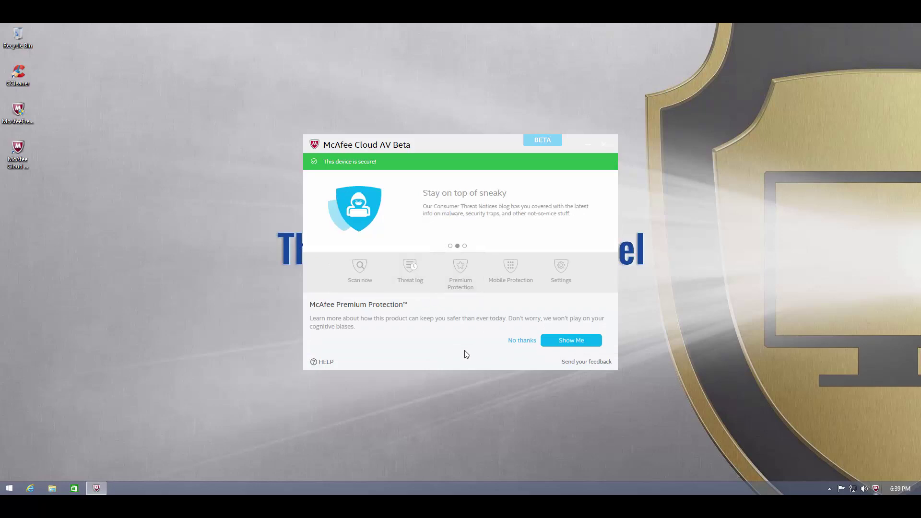
# Close McAfee, launch Internet Explorer, and select the smartboy.exe link in MalwareLinks
pyautogui.click(604, 144)
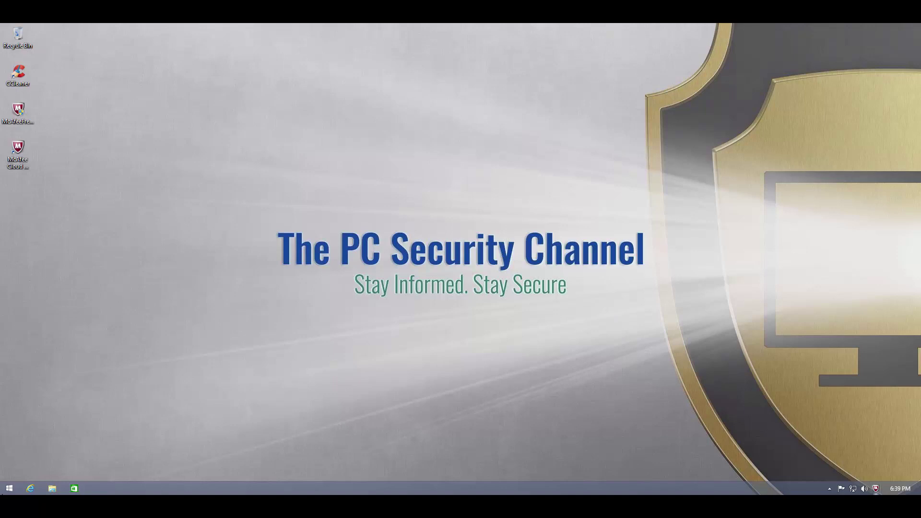
pyautogui.click(29, 490)
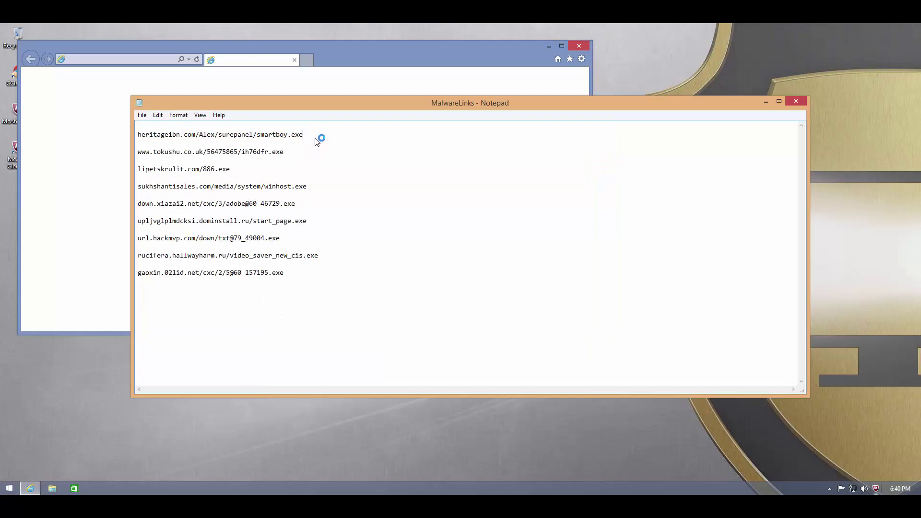
pyautogui.hotkey('shift', 'Home')
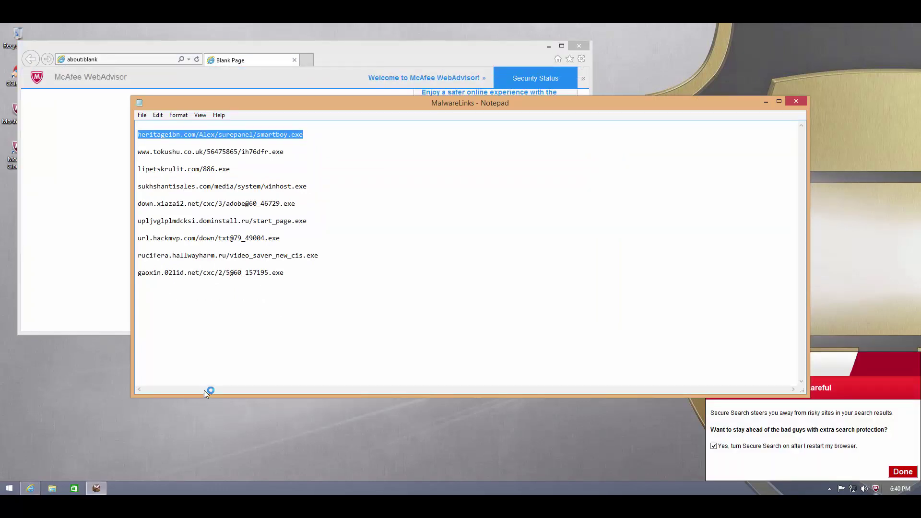
# Accept Secure Search as Internet Explorer's search provider and ready the address bar for the smartboy.exe link
pyautogui.click(766, 103)
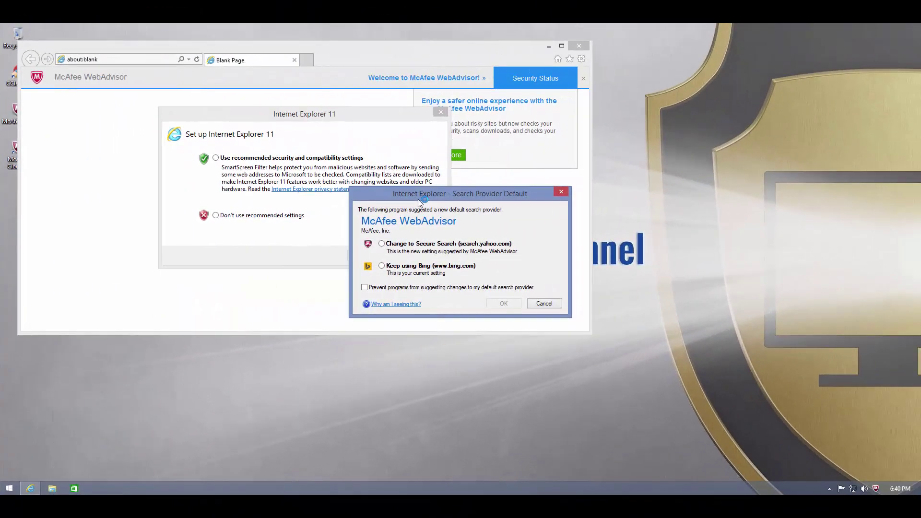
pyautogui.click(384, 245)
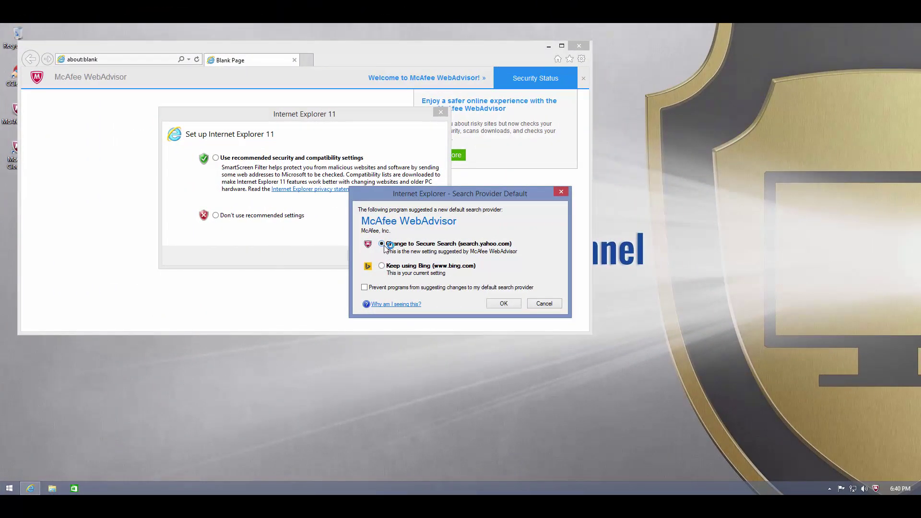
pyautogui.click(502, 304)
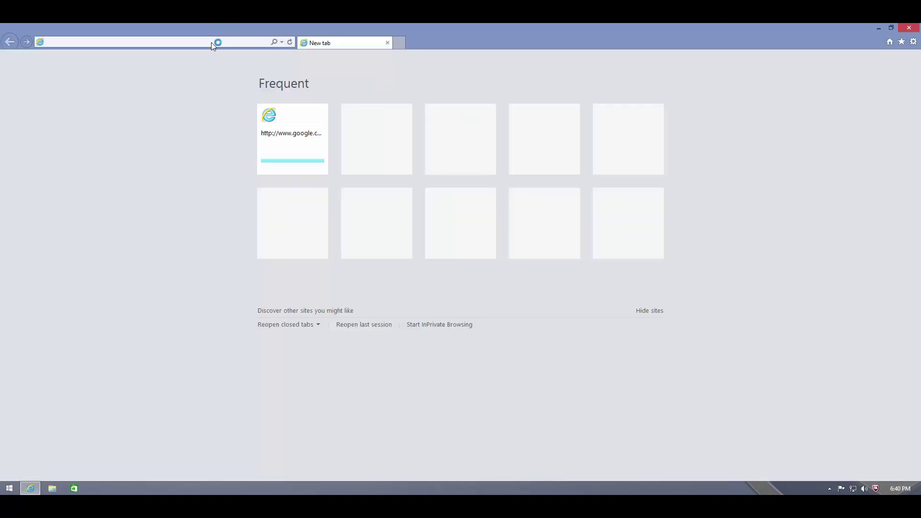
pyautogui.click(211, 43)
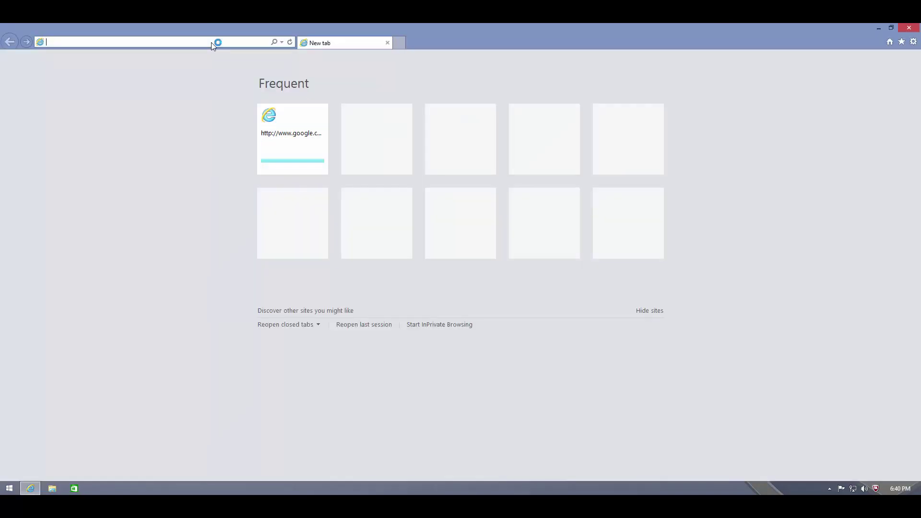
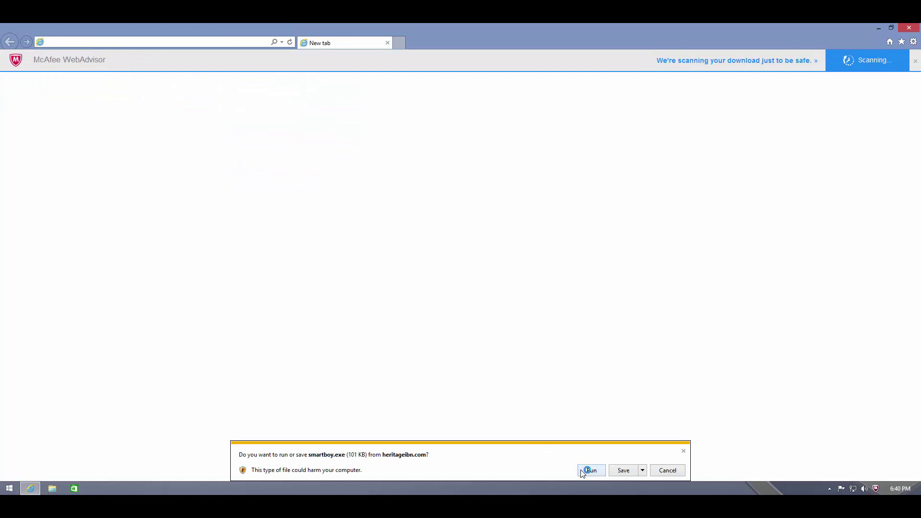
# Run smartboy.exe from heritageibn.com, then block it once McAfee WebAdvisor flags it as dangerous
pyautogui.click(590, 471)
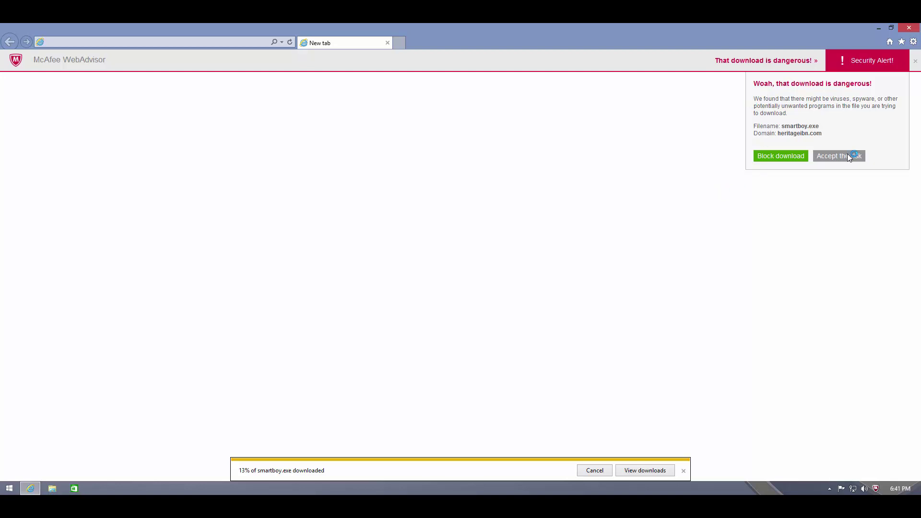
pyautogui.click(777, 154)
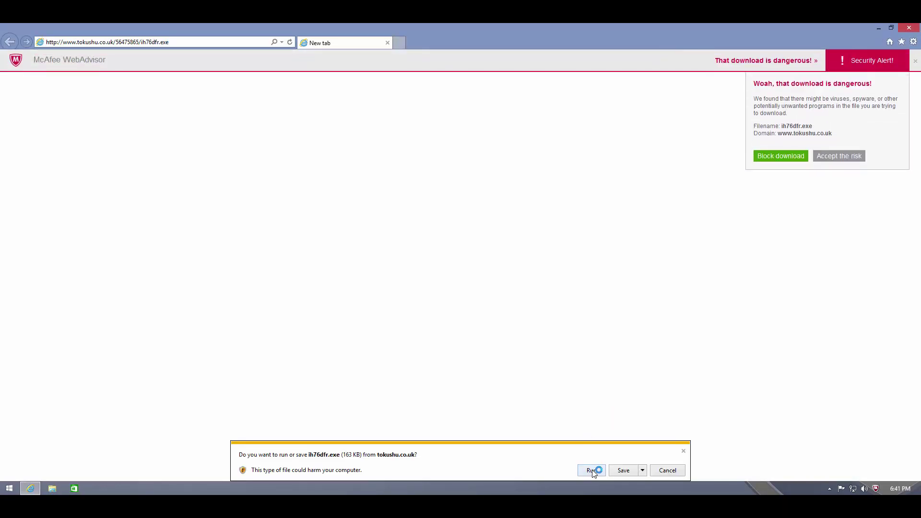
# Block the flagged ih76dfr.exe download; trying to run it then reports it couldn't be downloaded
pyautogui.click(767, 157)
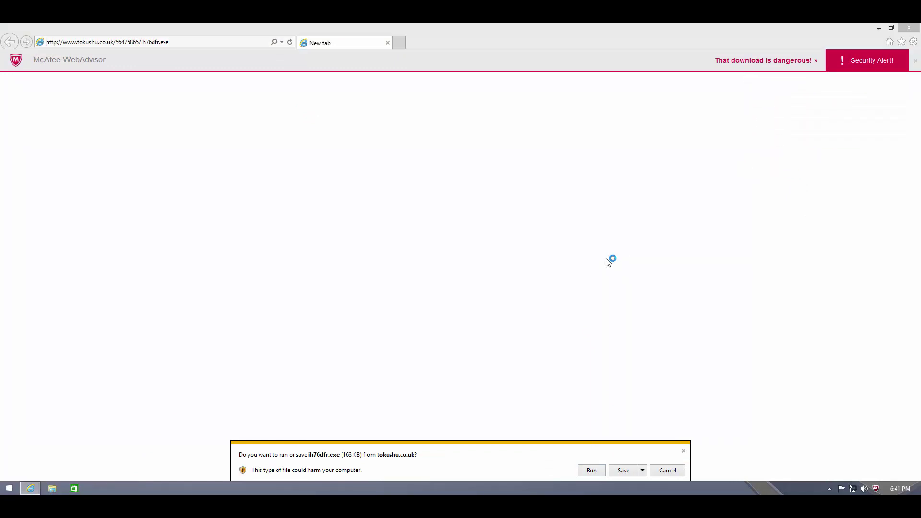
pyautogui.click(595, 470)
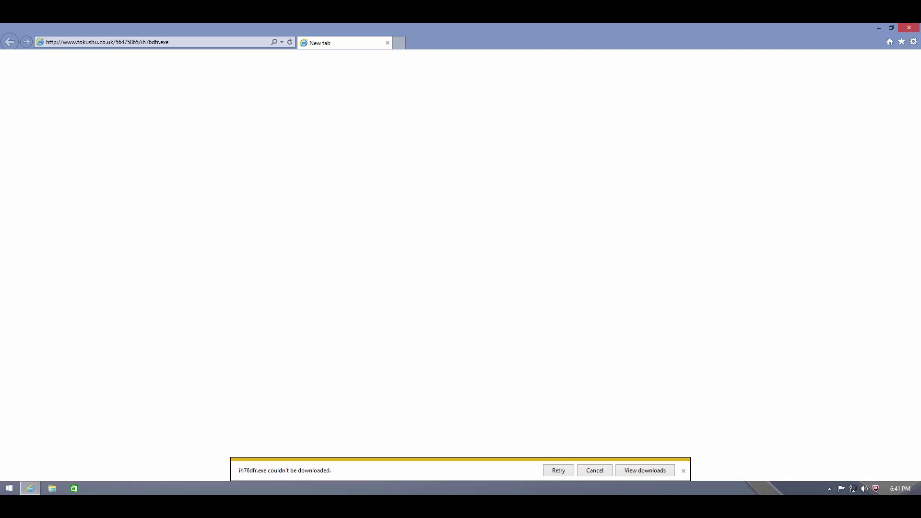
# Select the lipetskrulit.com/886.exe link in Notepad's MalwareLinks list
pyautogui.hotkey('alt', 'Tab')
pyautogui.click(270, 176)
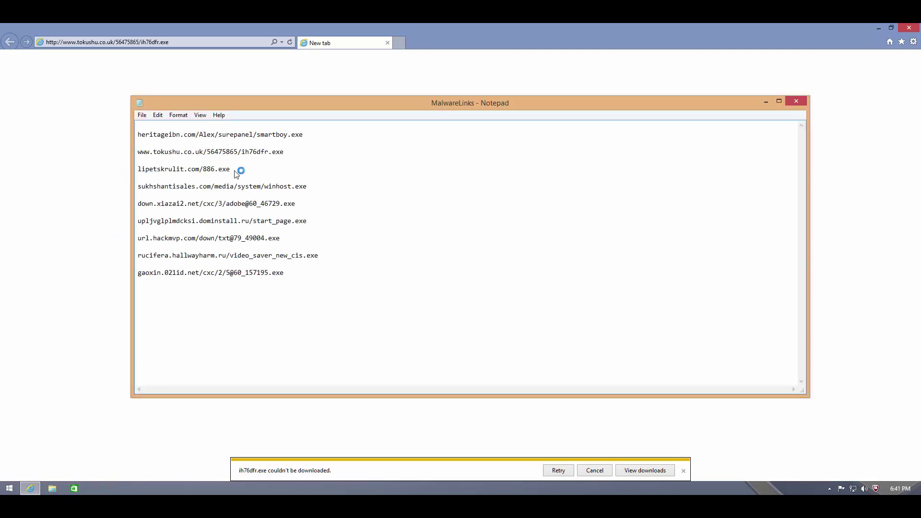
pyautogui.moveTo(235, 172); pyautogui.dragTo(72, 172)
pyautogui.hotkey('ctrl', 'c')
# Paste the 886.exe link into Internet Explorer's address bar, open it, and block the flagged download
pyautogui.click(39, 244)
pyautogui.click(140, 43)
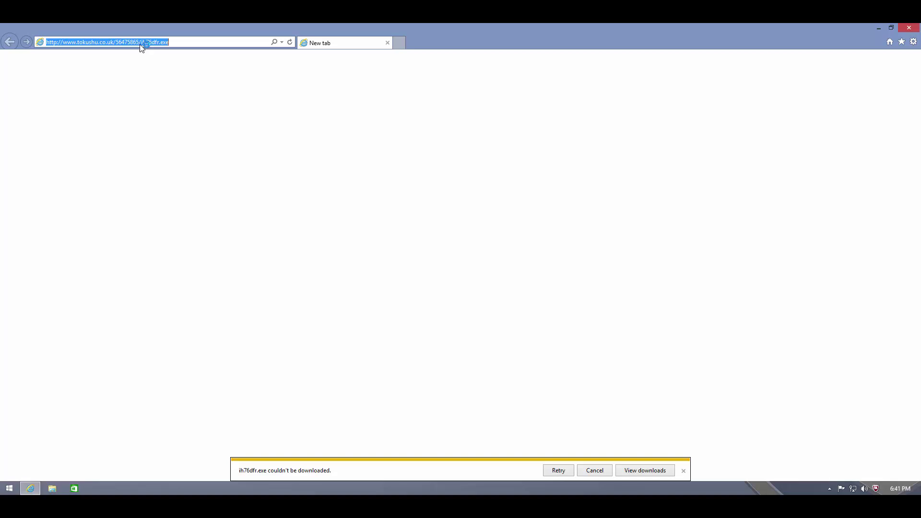
pyautogui.hotkey('ctrl', 'v')
pyautogui.press('Return')
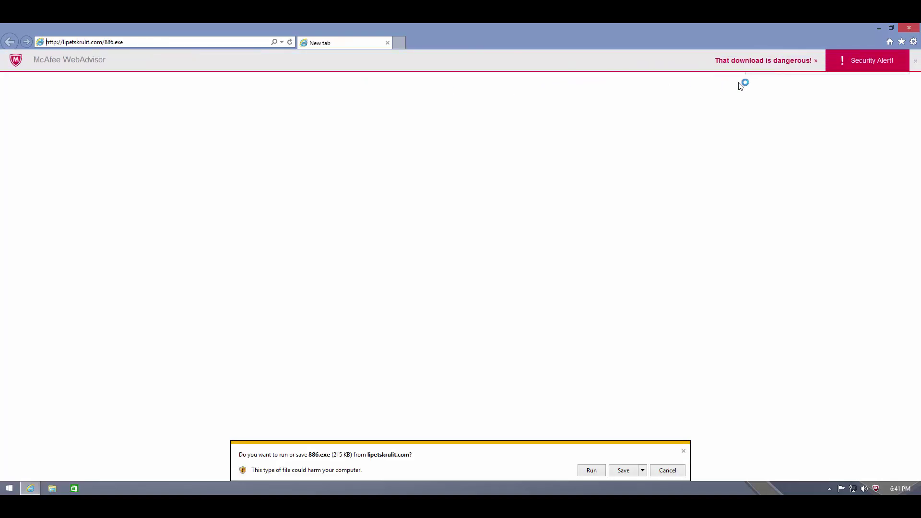
pyautogui.click(769, 153)
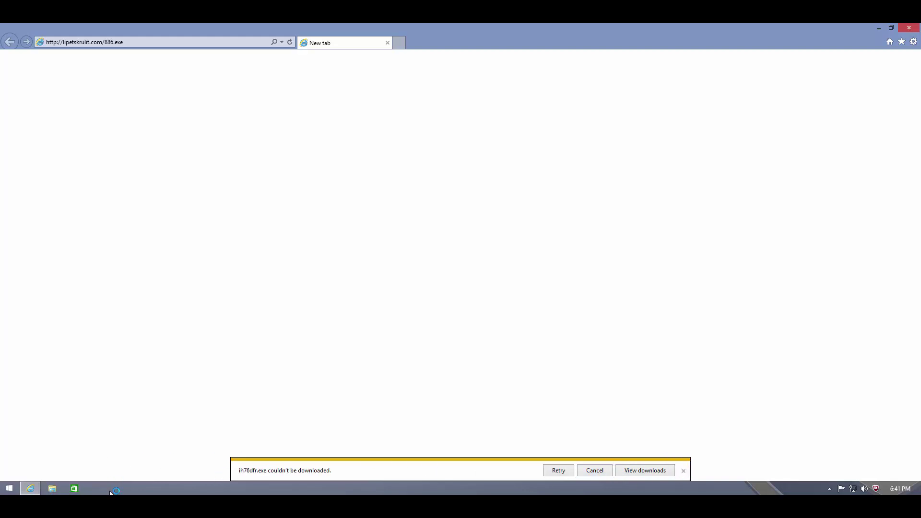
# Select the sukhshantisales.com winhost.exe link in Notepad, minimize Notepad, and dismiss the ih76dfr.exe failure notice
pyautogui.hotkey('alt', 'Tab')
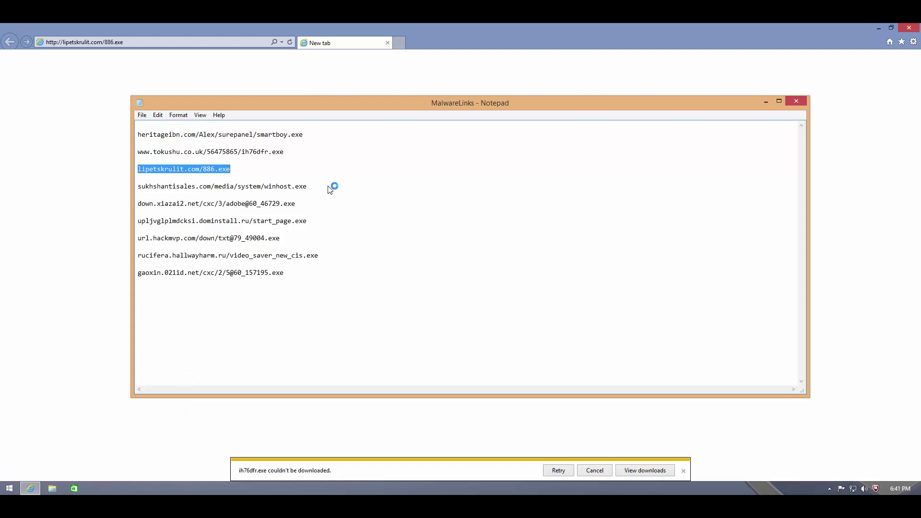
pyautogui.moveTo(331, 187); pyautogui.dragTo(120, 192)
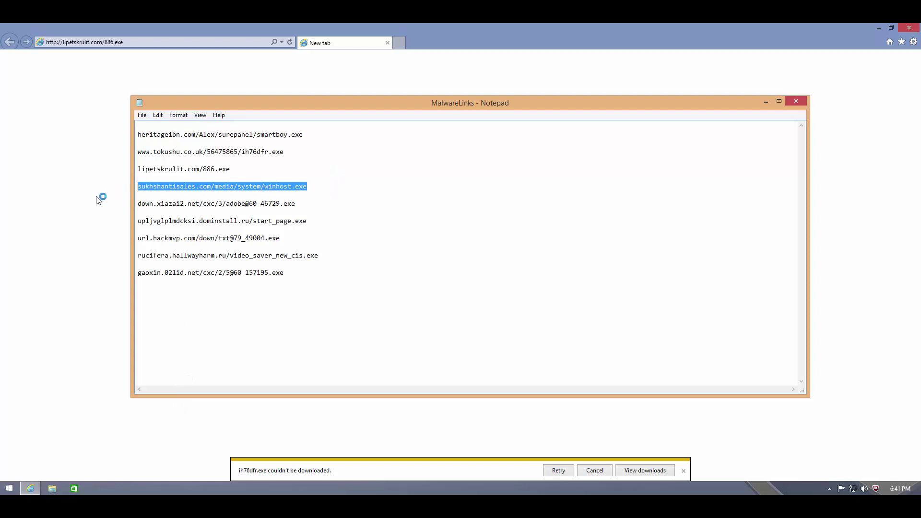
pyautogui.click(766, 102)
pyautogui.click(684, 472)
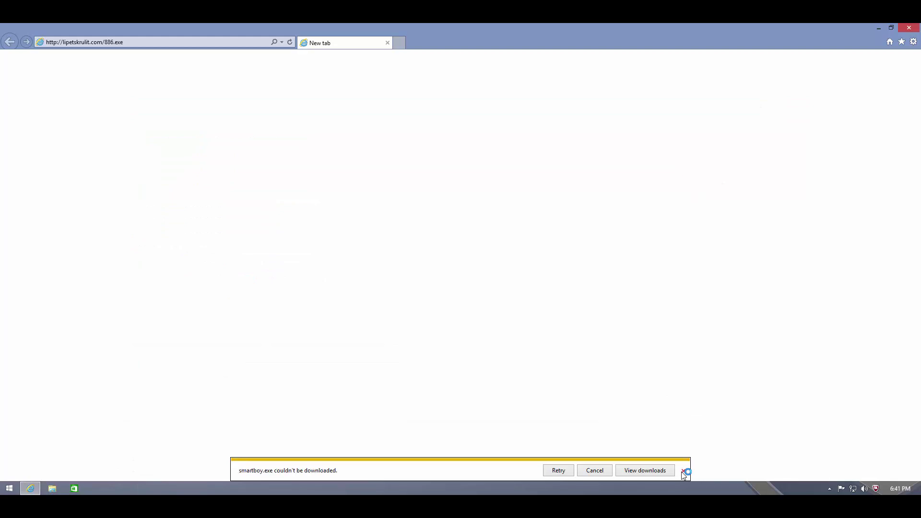
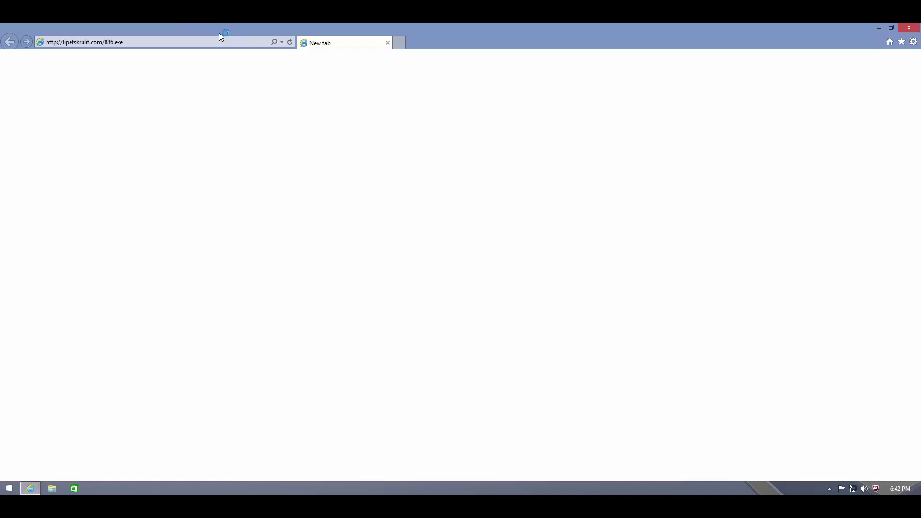
# Load the pasted sukhshantisales.com winhost.exe link, run it, and block the download McAfee flags
pyautogui.click(227, 43)
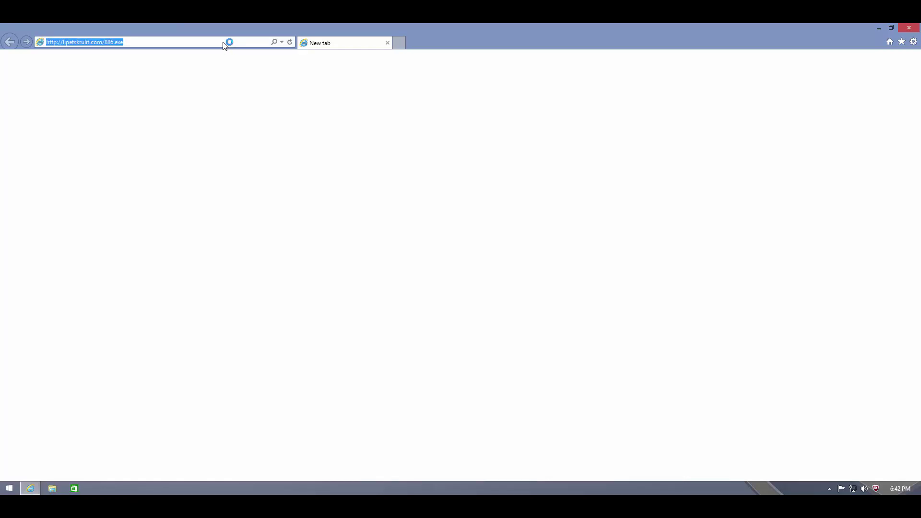
pyautogui.write('sukhshantisales.com/media/system/winhost.exe')
pyautogui.press('Return')
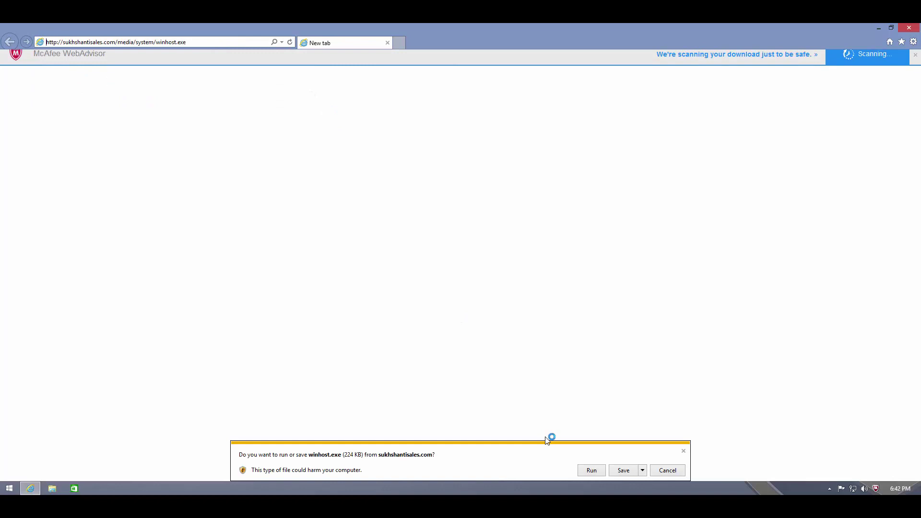
pyautogui.click(597, 471)
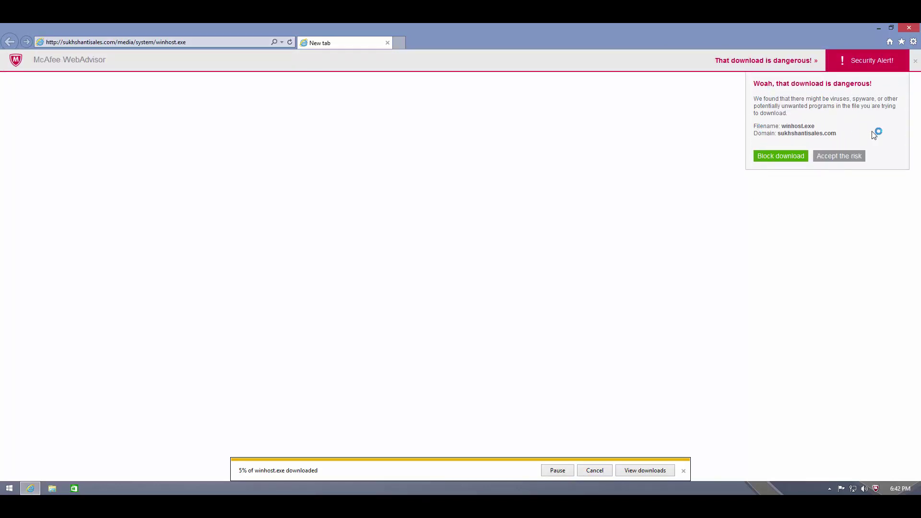
pyautogui.click(782, 157)
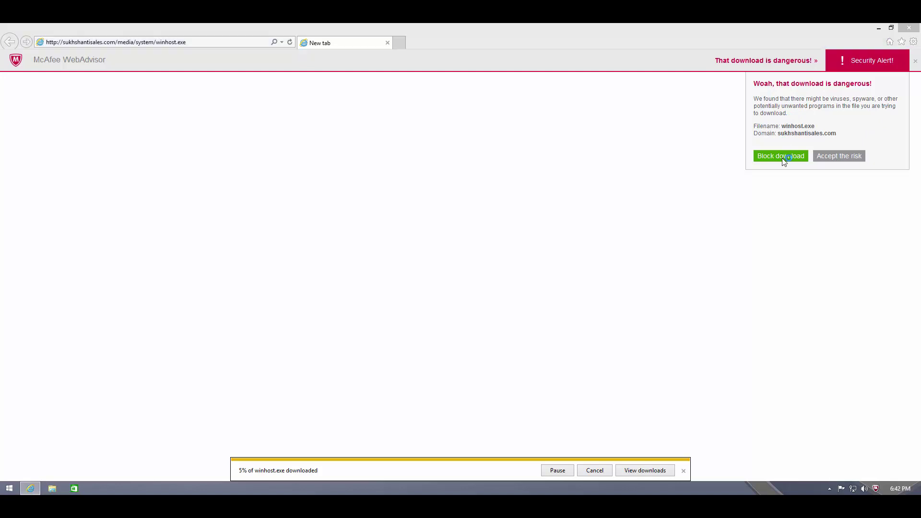
pyautogui.click(683, 471)
# Copy the down.xiazai2.net link from line 5 of the MalwareLinks notes
pyautogui.moveTo(74, 488)
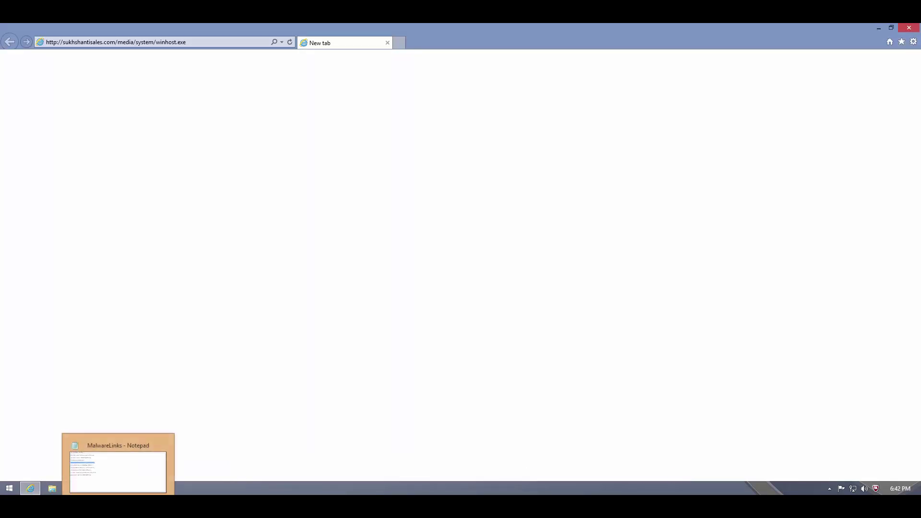
pyautogui.click(139, 468)
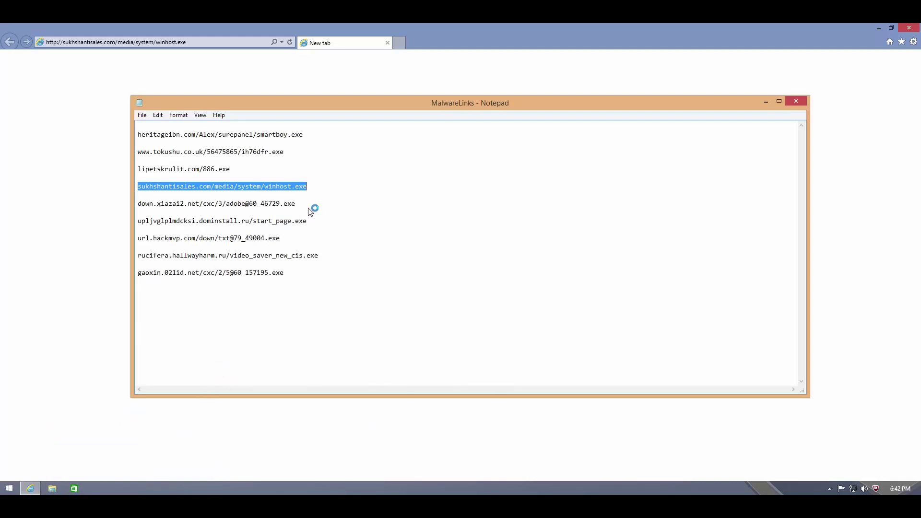
pyautogui.moveTo(308, 208); pyautogui.dragTo(130, 206)
pyautogui.hotkey('ctrl', 'c')
pyautogui.click(96, 232)
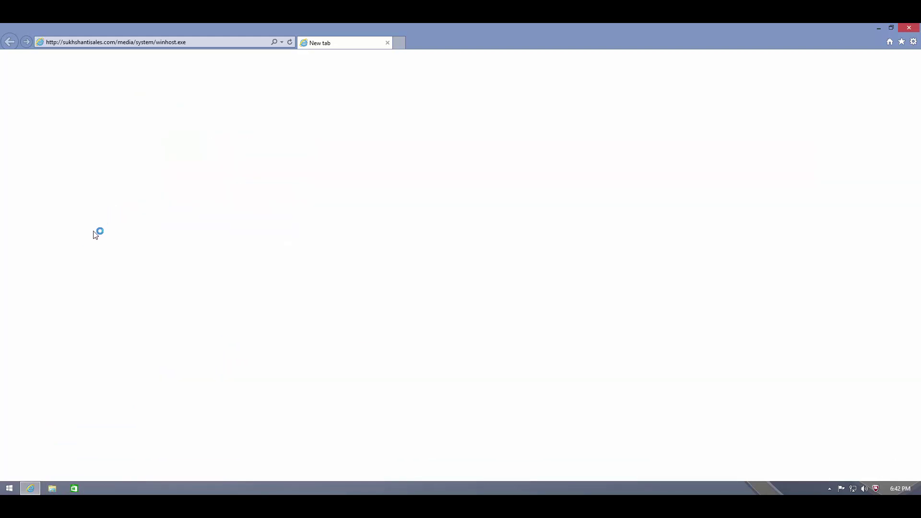
pyautogui.click(156, 44)
pyautogui.hotkey('ctrl', 'v')
pyautogui.press('Return')
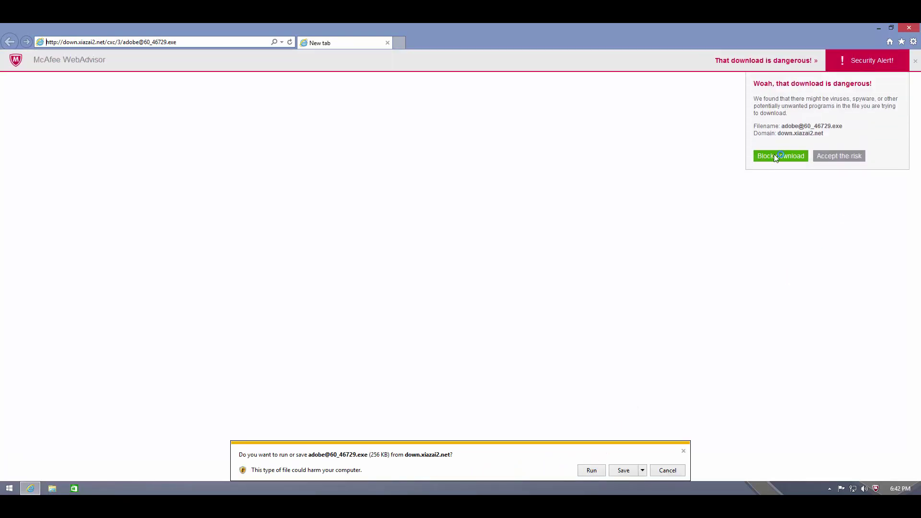
pyautogui.click(773, 154)
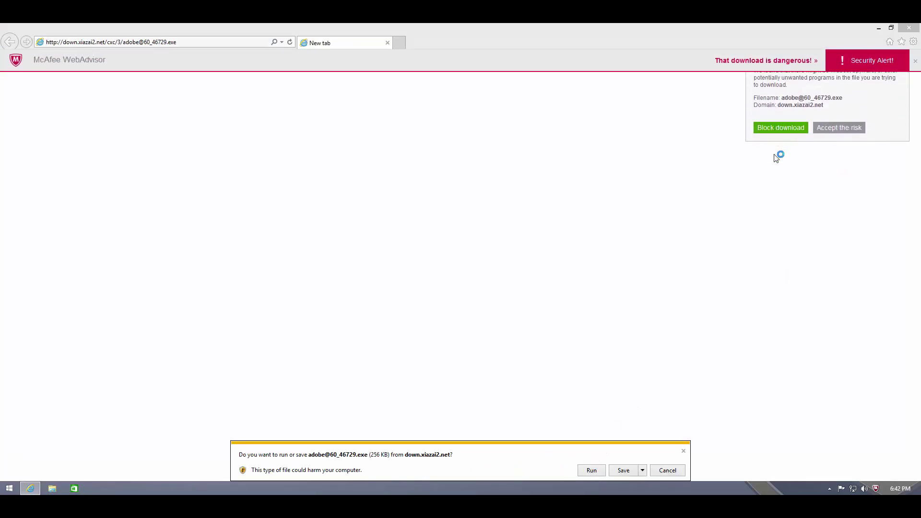
pyautogui.click(683, 451)
pyautogui.hotkey('alt', 'Tab')
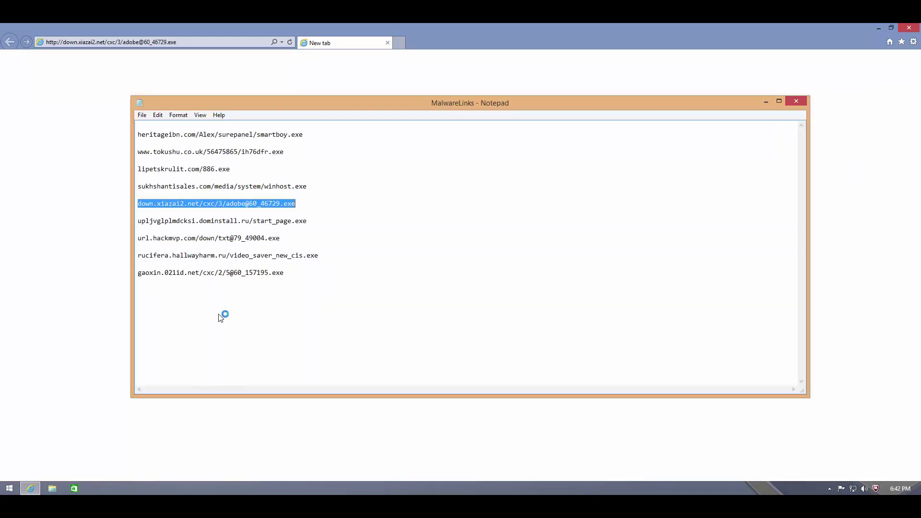
# Copy the dominstall.ru start_page.exe link from line 6 and load it in the browser
pyautogui.moveTo(313, 222); pyautogui.dragTo(123, 224)
pyautogui.hotkey('ctrl', 'c')
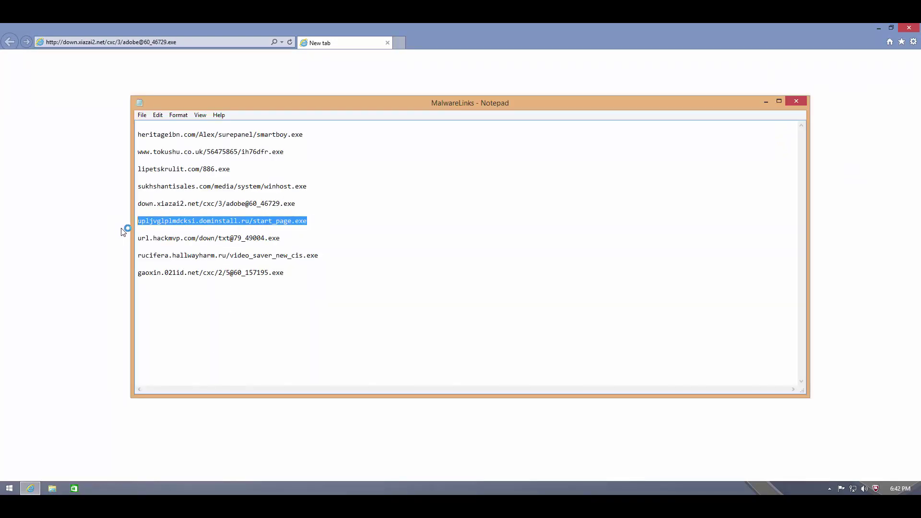
pyautogui.click(94, 283)
pyautogui.click(200, 44)
pyautogui.hotkey('ctrl', 'v')
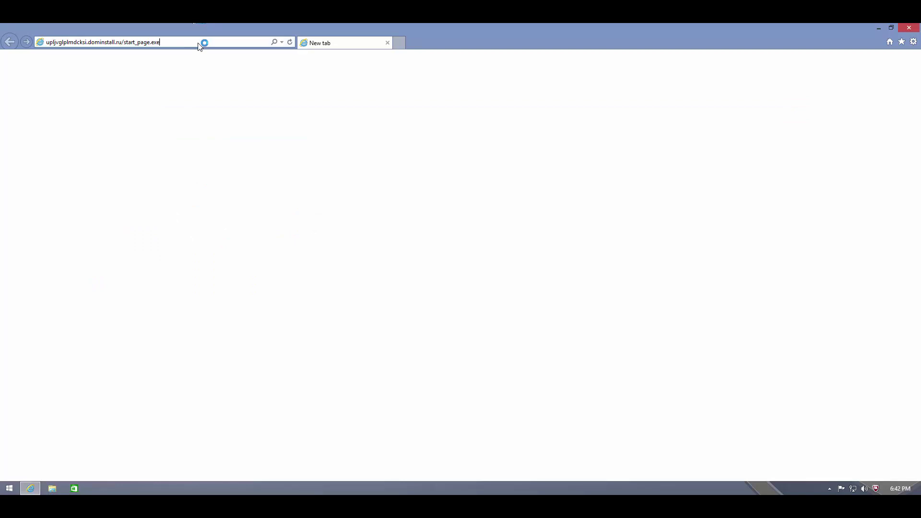
pyautogui.press('Return')
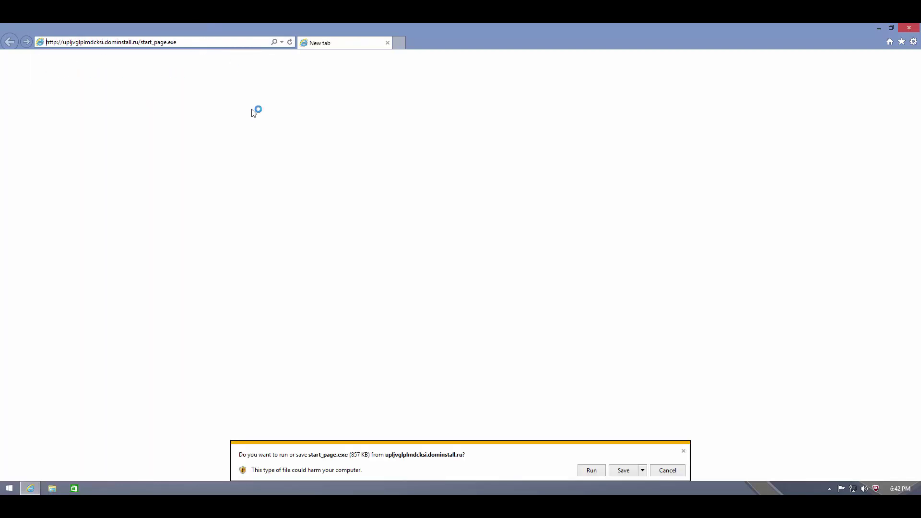
# Block the start_page.exe download McAfee flags, then select the url.hackmvp.com link in the notes
pyautogui.click(599, 469)
pyautogui.click(791, 156)
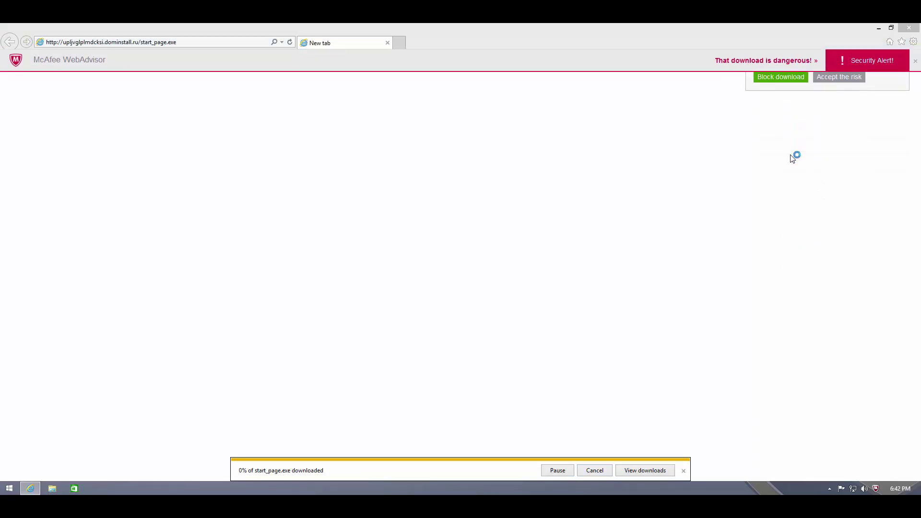
pyautogui.click(684, 471)
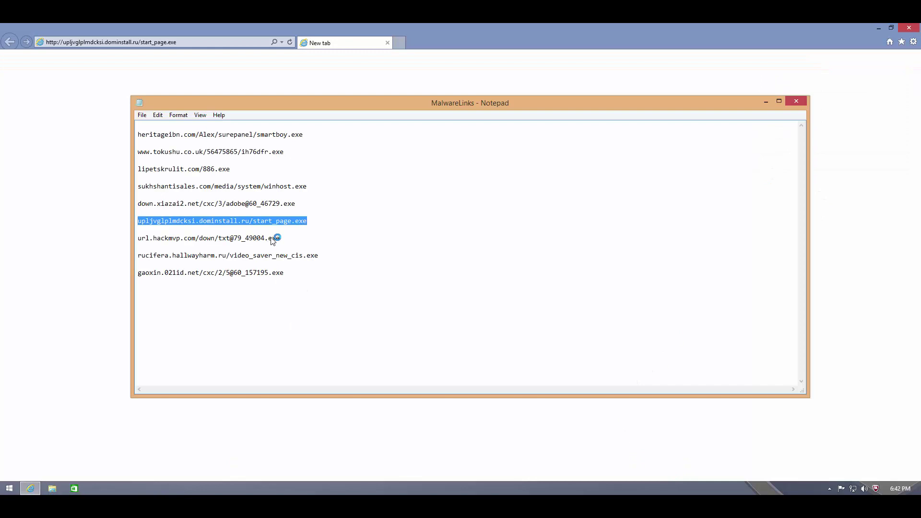
pyautogui.moveTo(281, 239); pyautogui.dragTo(90, 243)
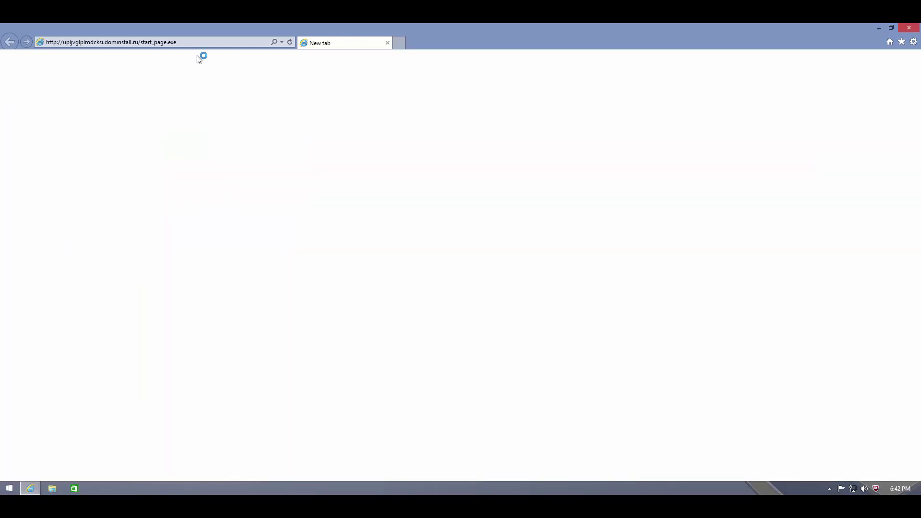
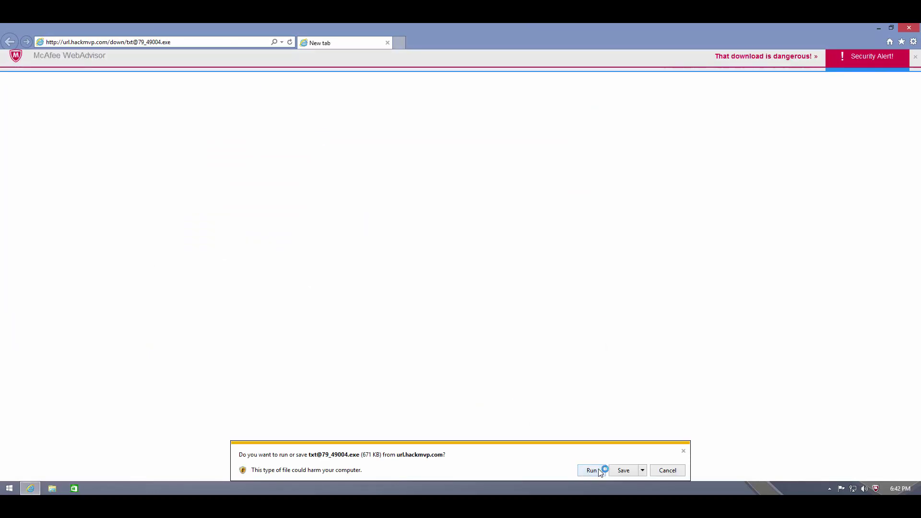
pyautogui.click(595, 471)
pyautogui.click(781, 153)
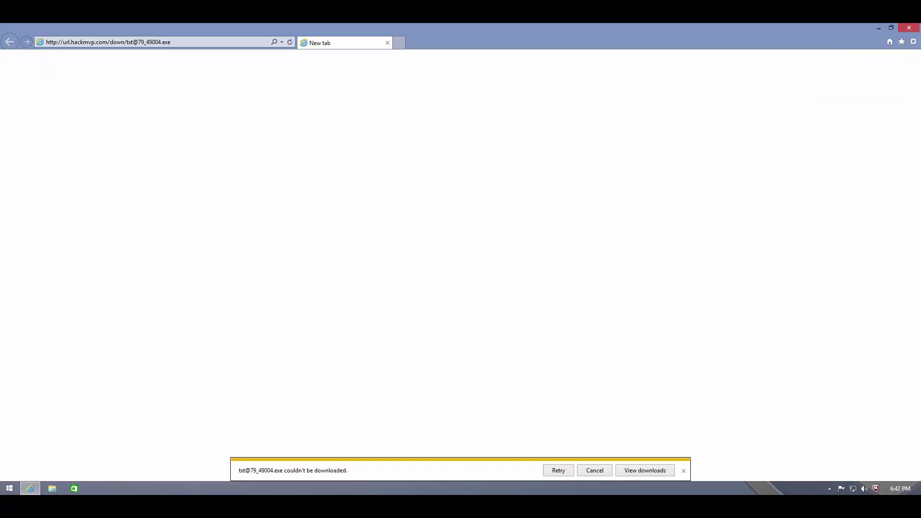
pyautogui.hotkey('alt', 'Tab')
pyautogui.press('Down')
pyautogui.press('Down')
pyautogui.hotkey('shift', 'End')
pyautogui.hotkey('ctrl', 'c')
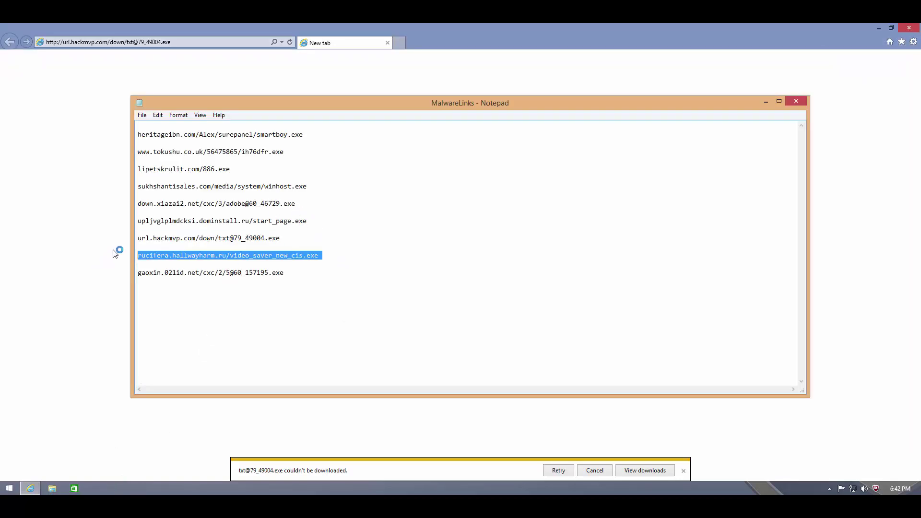
pyautogui.hotkey('alt', 'Tab')
pyautogui.click(159, 42)
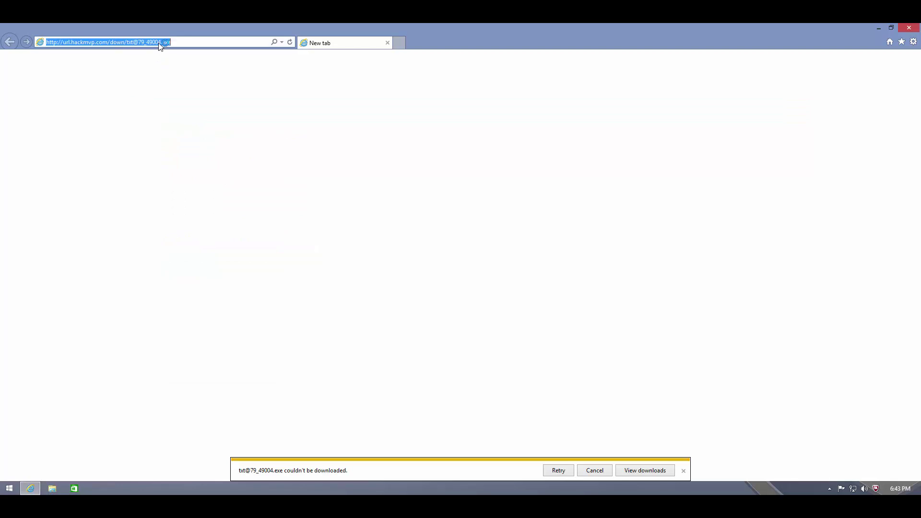
pyautogui.hotkey('ctrl', 'v')
pyautogui.press('Return')
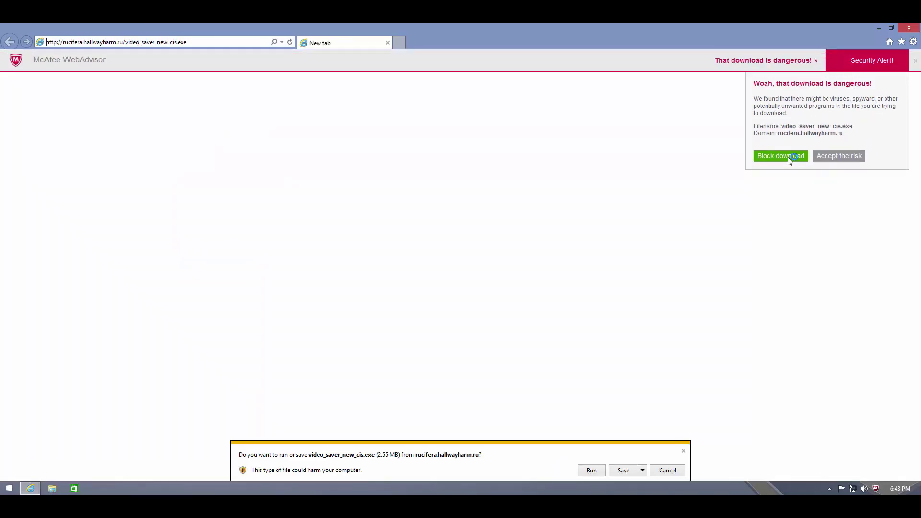
pyautogui.click(789, 157)
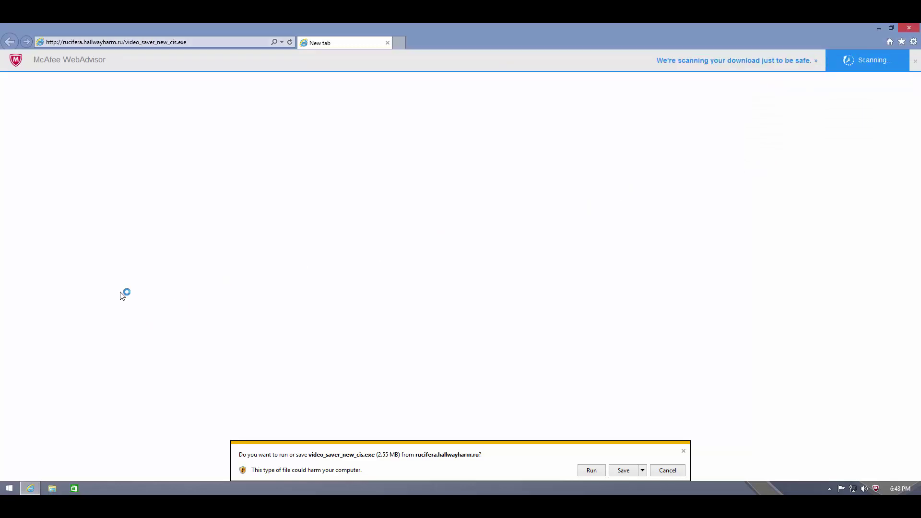
# Load the gaoxin malware link from the Notepad list in Internet Explorer
pyautogui.hotkey('alt', 'Tab')
pyautogui.moveTo(292, 272); pyautogui.dragTo(102, 274)
pyautogui.hotkey('ctrl', 'c')
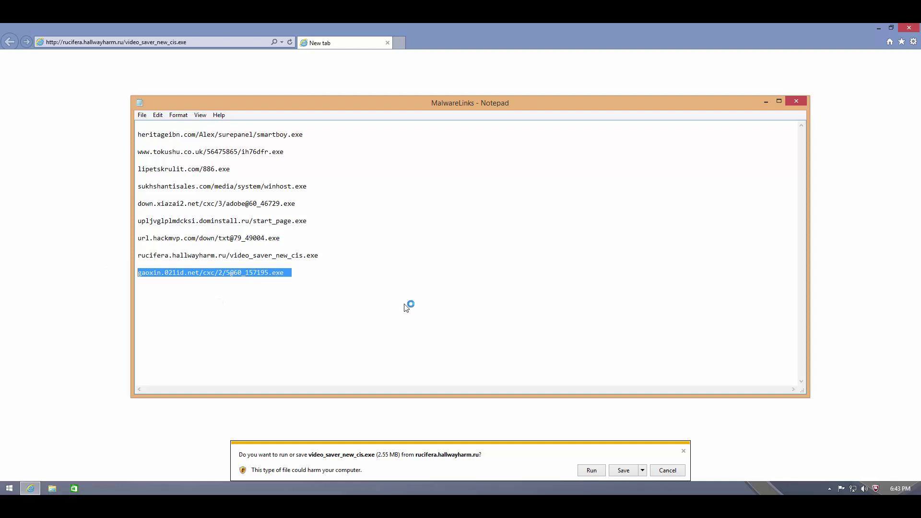
pyautogui.click(766, 103)
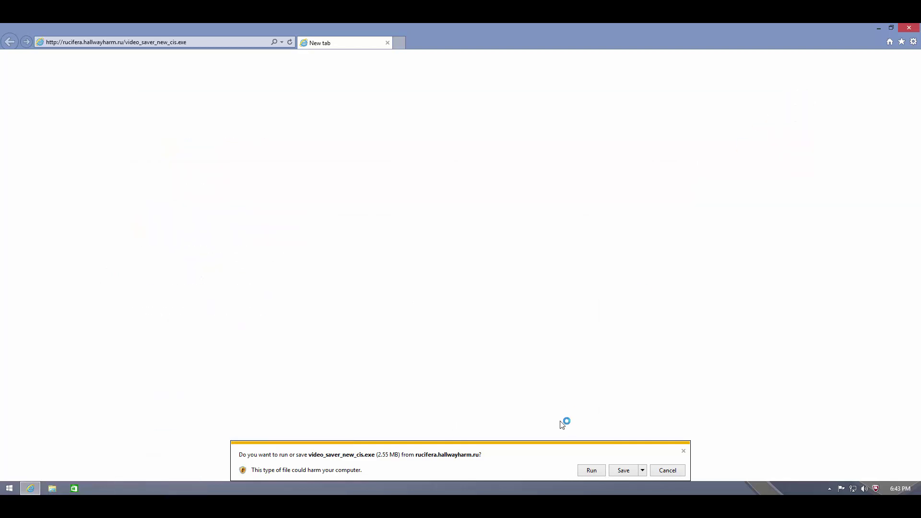
pyautogui.click(683, 451)
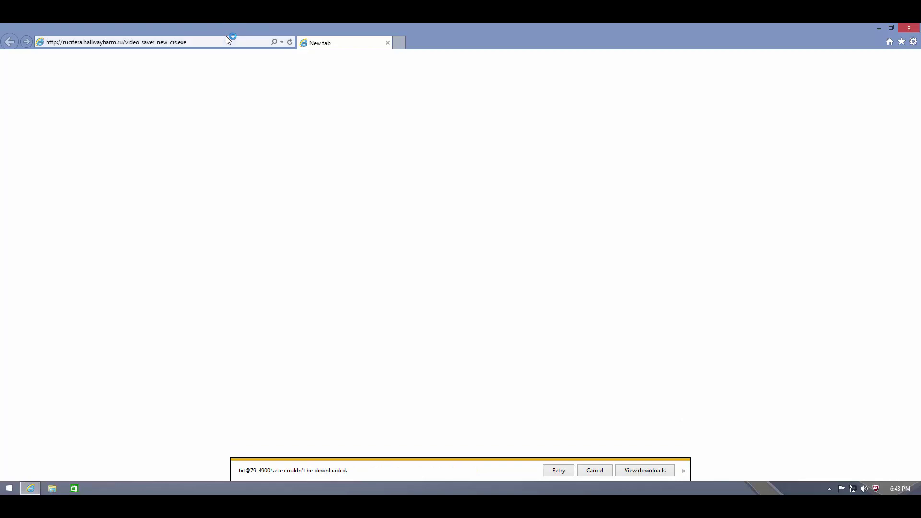
pyautogui.click(205, 43)
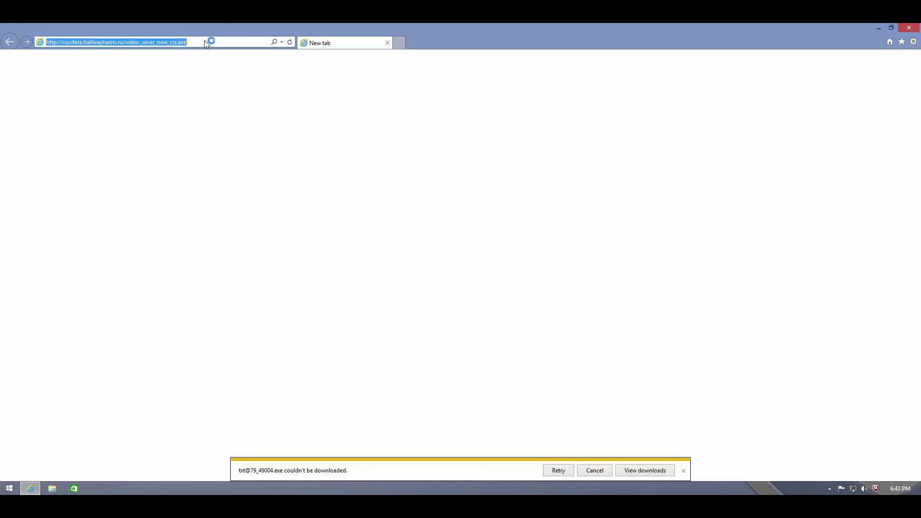
pyautogui.hotkey('ctrl', 'v')
pyautogui.press('Return')
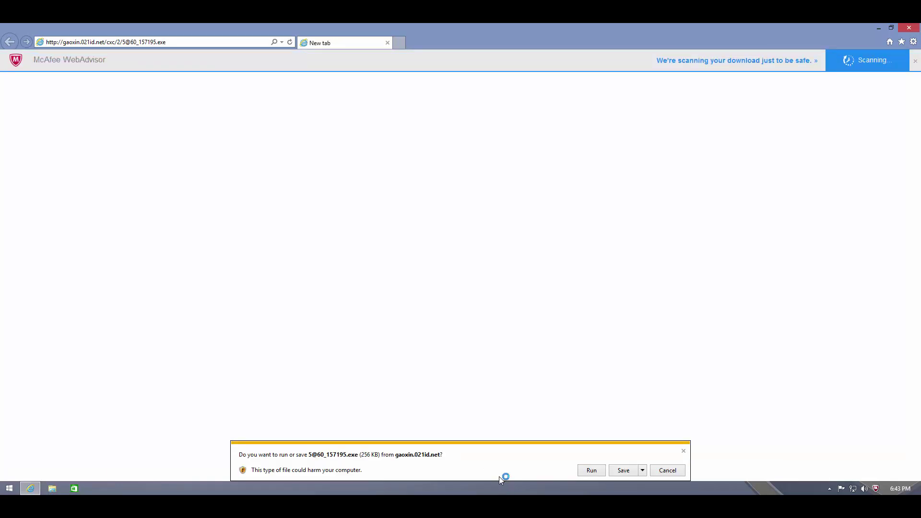
pyautogui.click(590, 470)
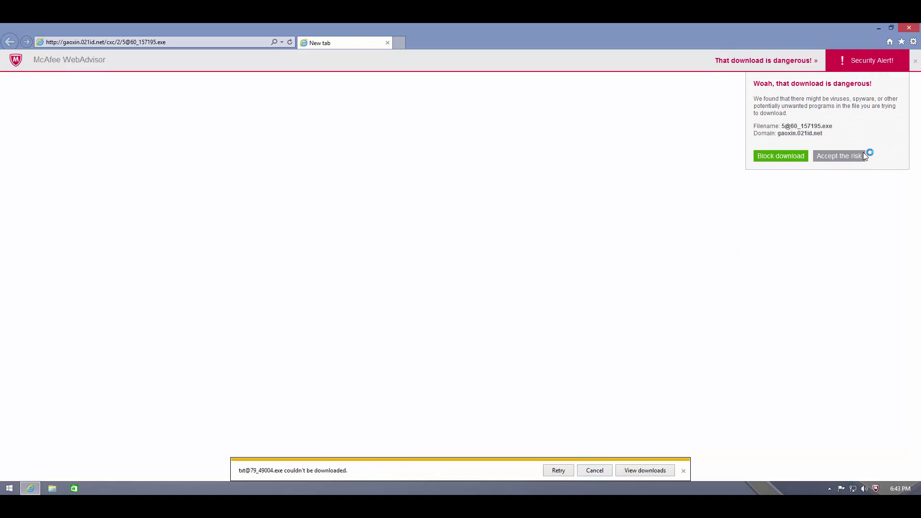
pyautogui.click(783, 154)
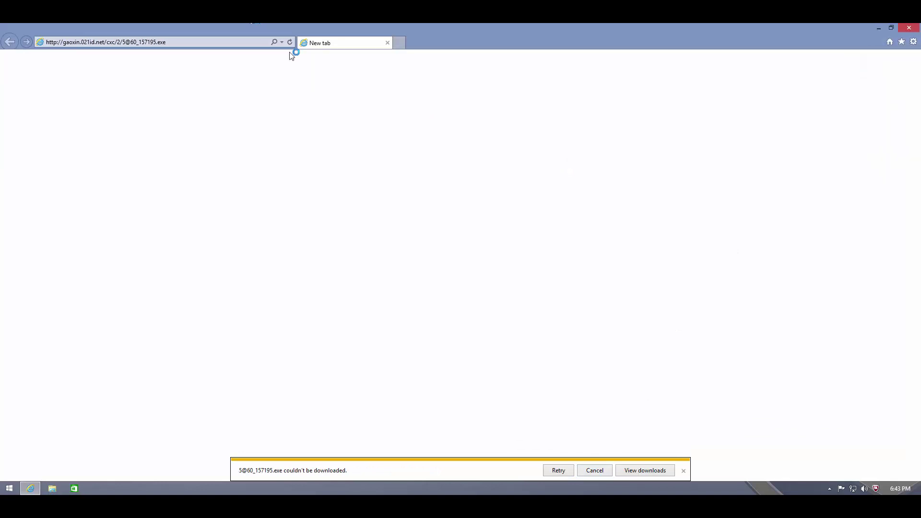
pyautogui.click(389, 43)
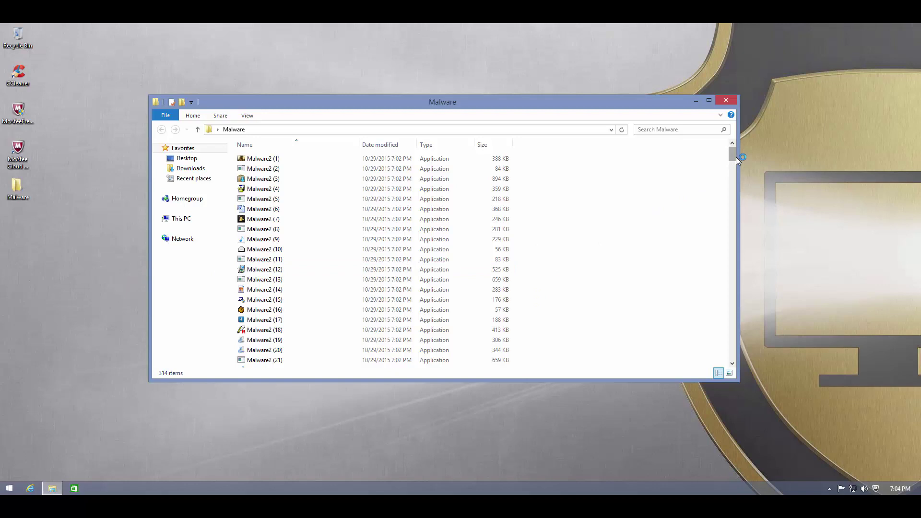
# Close the Malware folder and antivirus windows, relaunch McAfee Cloud AV Beta and start a device scan
pyautogui.click(729, 97)
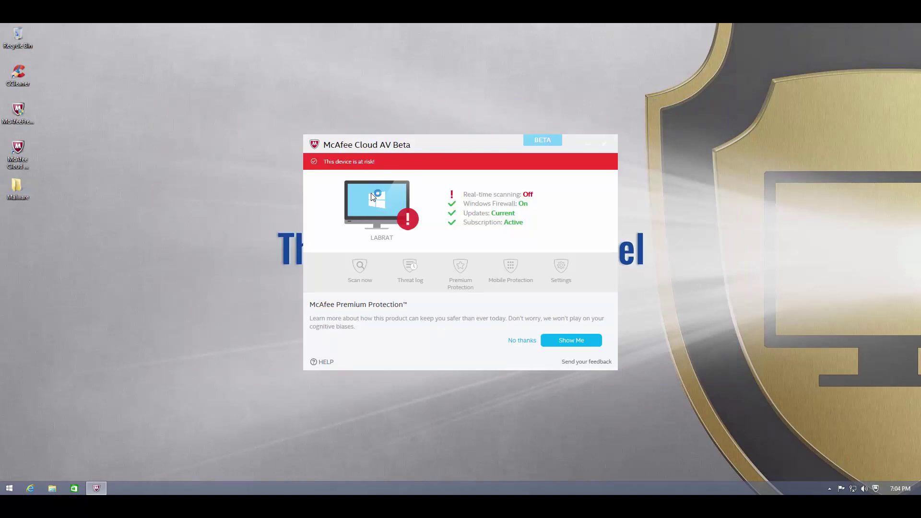
pyautogui.click(605, 147)
pyautogui.rightClick(8, 197)
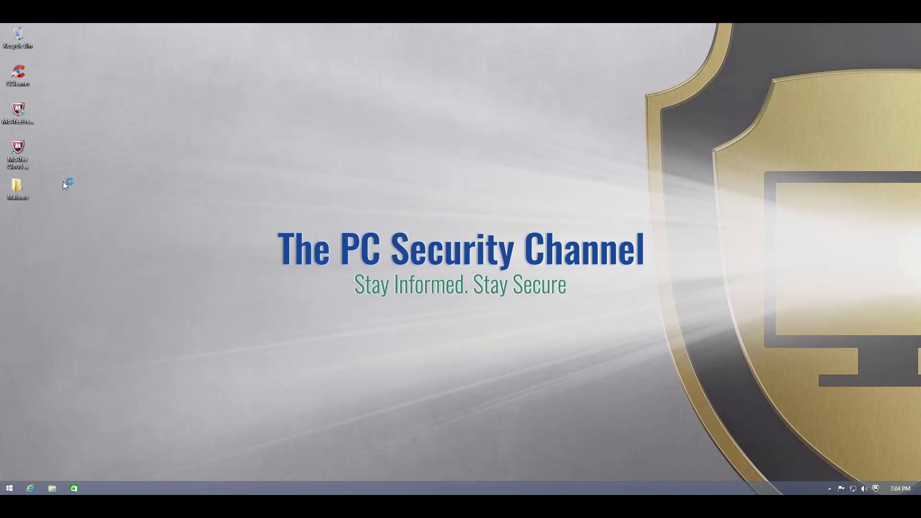
pyautogui.click(15, 164)
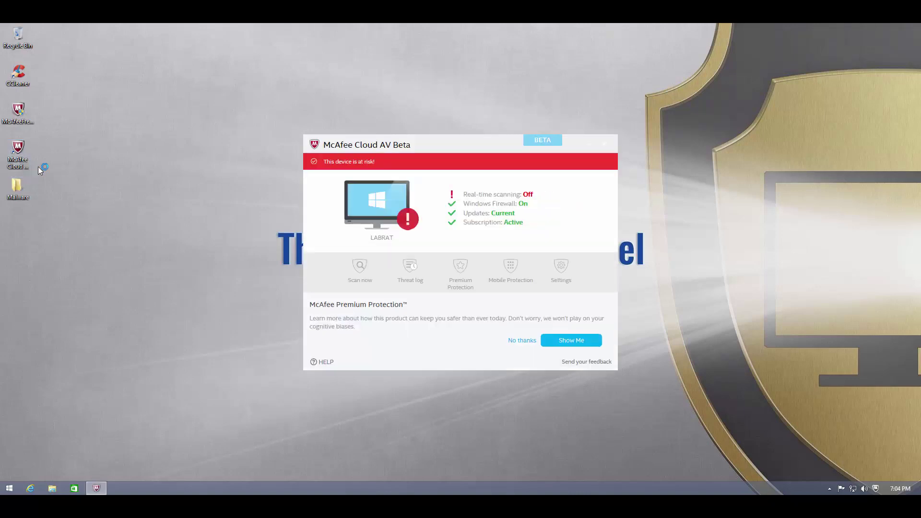
pyautogui.click(378, 279)
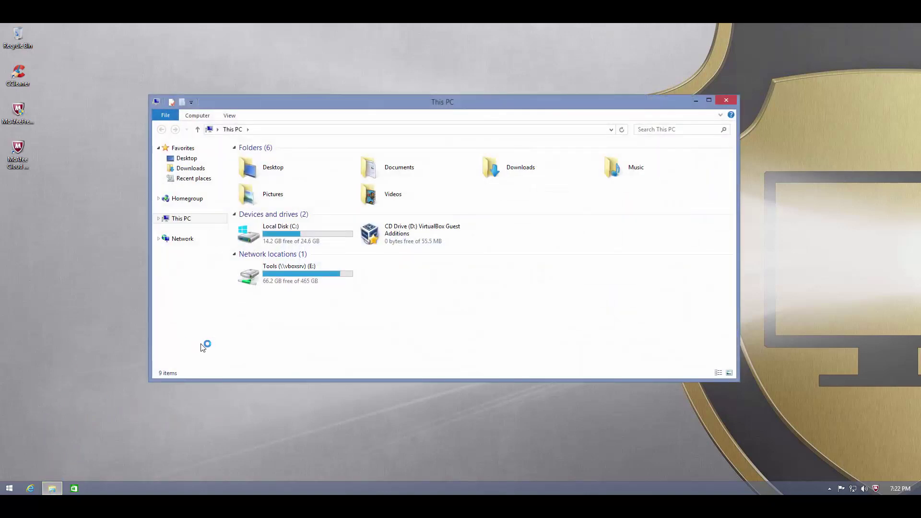
# Copy the Malware folder from the Tools (E:) drive onto the desktop and close the drive window
pyautogui.doubleClick(250, 275)
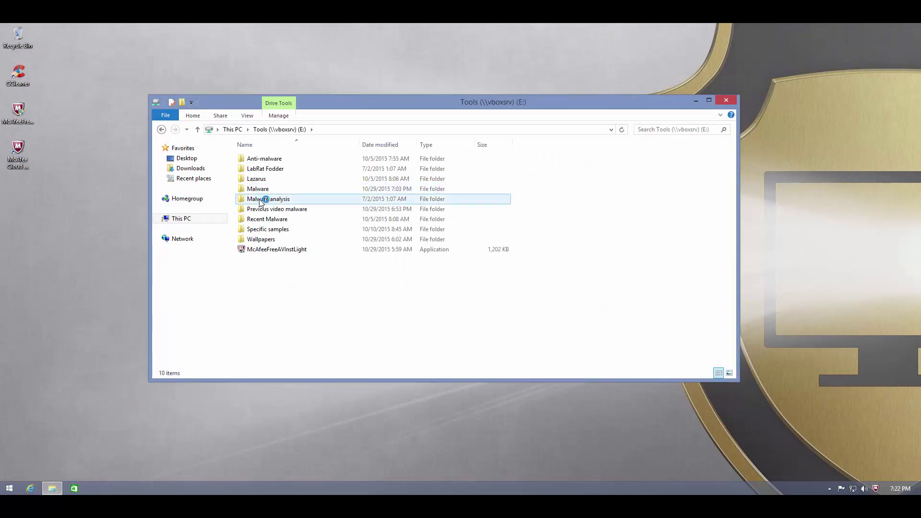
pyautogui.moveTo(262, 190); pyautogui.dragTo(36, 230)
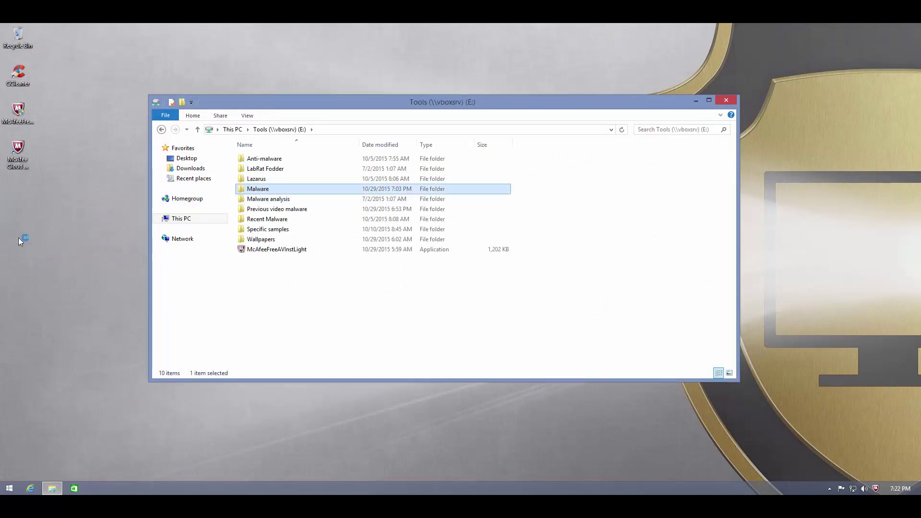
pyautogui.click(726, 101)
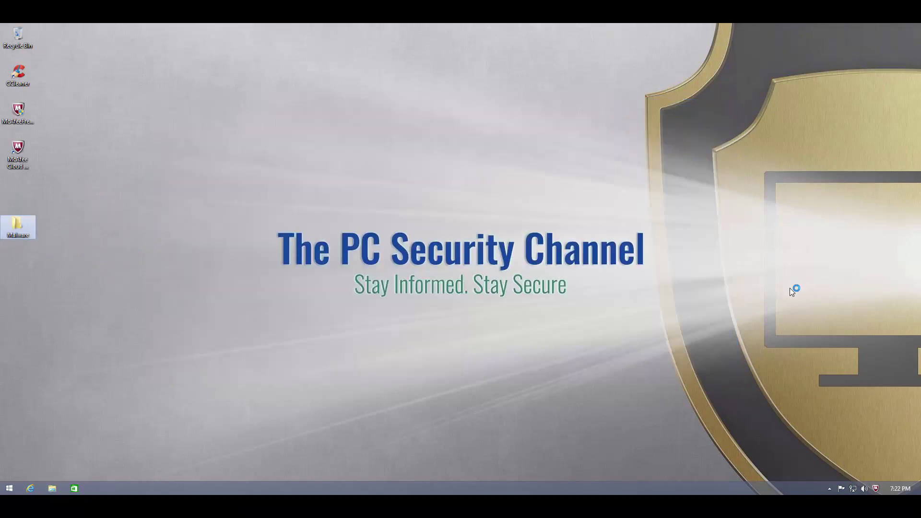
pyautogui.click(873, 482)
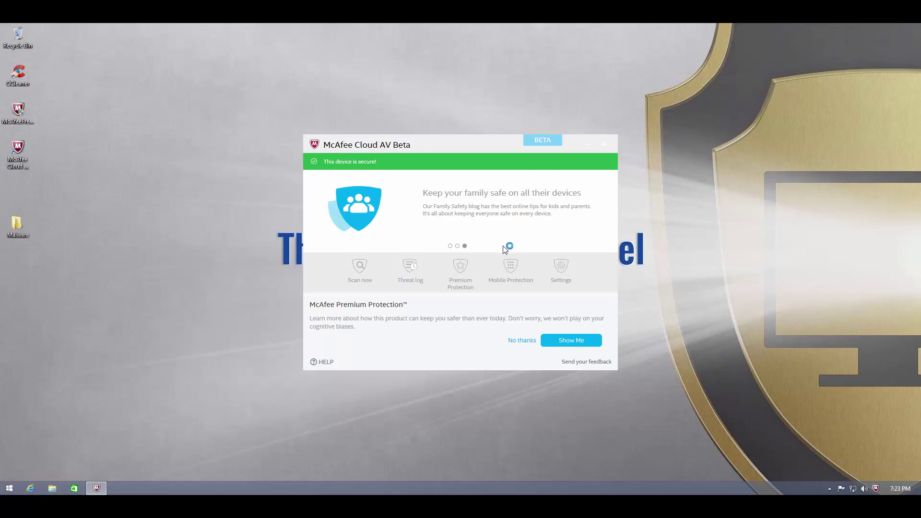
# Verify real-time scanning and Access Protection are ON in McAfee Settings, then close it
pyautogui.click(561, 269)
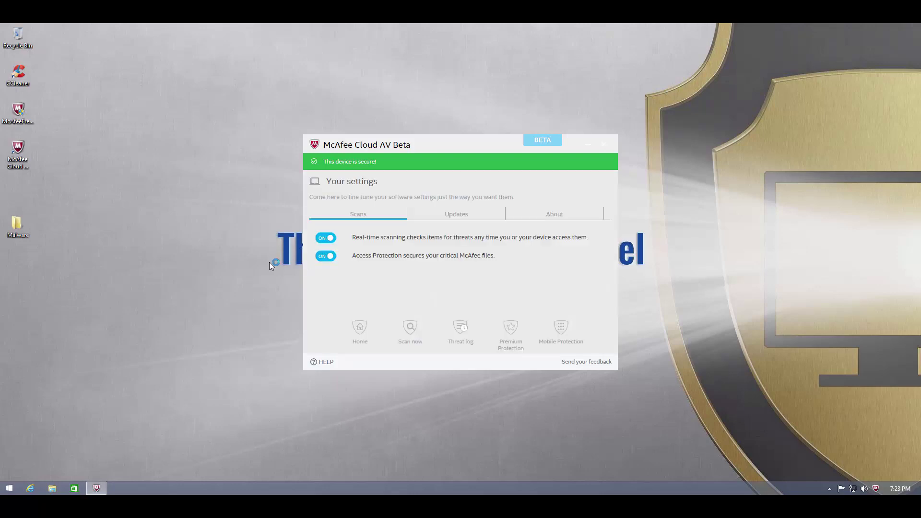
pyautogui.click(604, 144)
# Open the desktop Malware folder and run Malware2 (1) to (4), dismissing errors and quarantine notices
pyautogui.doubleClick(18, 224)
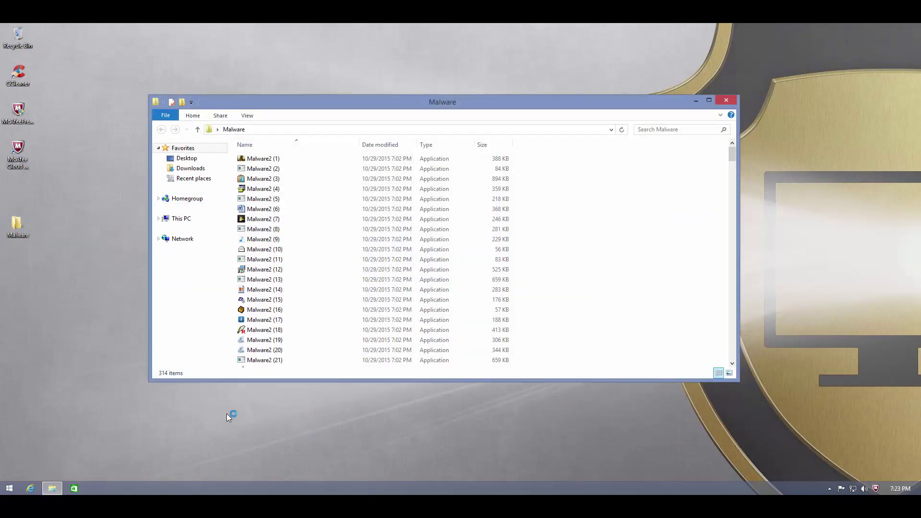
pyautogui.scroll(-15, 275, 211)
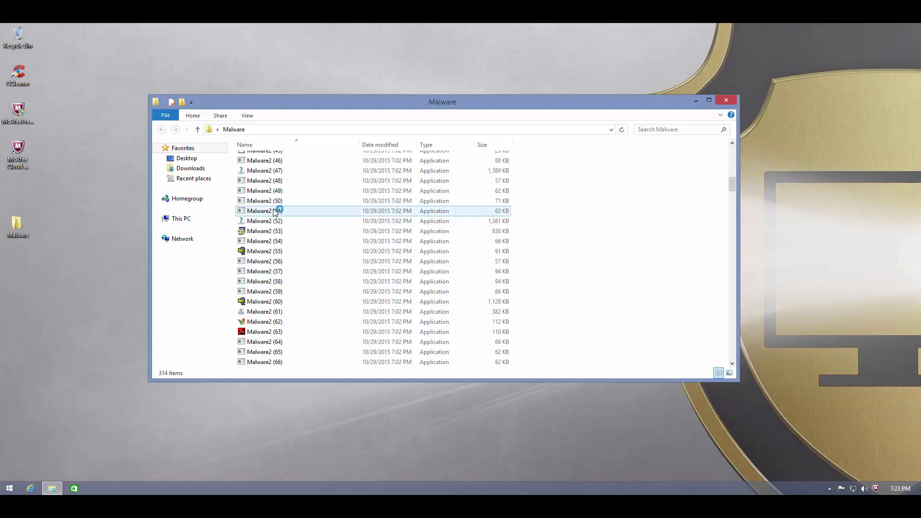
pyautogui.scroll(11, 275, 211)
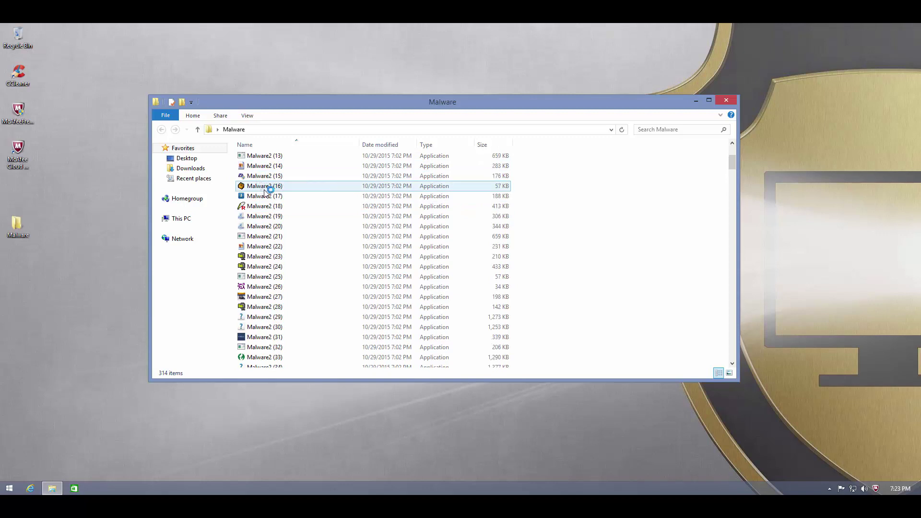
pyautogui.scroll(4, 310, 225)
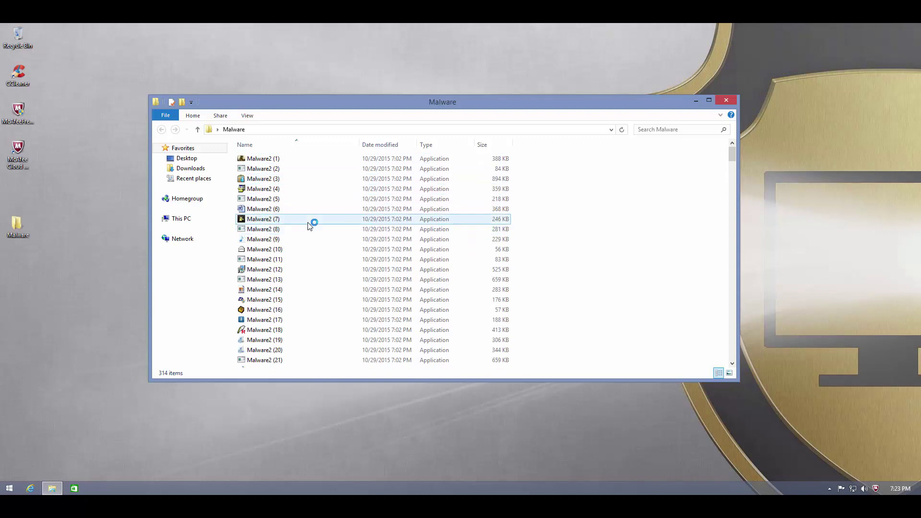
pyautogui.click(265, 161)
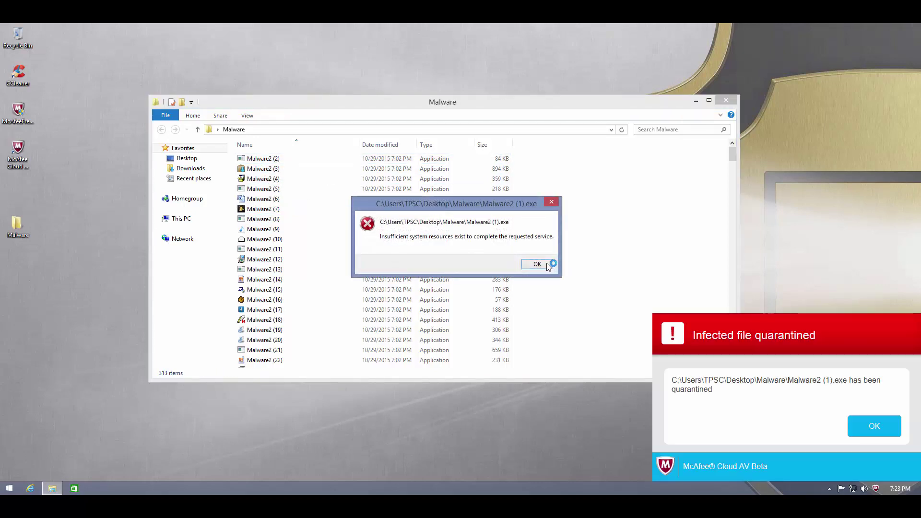
pyautogui.click(548, 266)
pyautogui.click(856, 427)
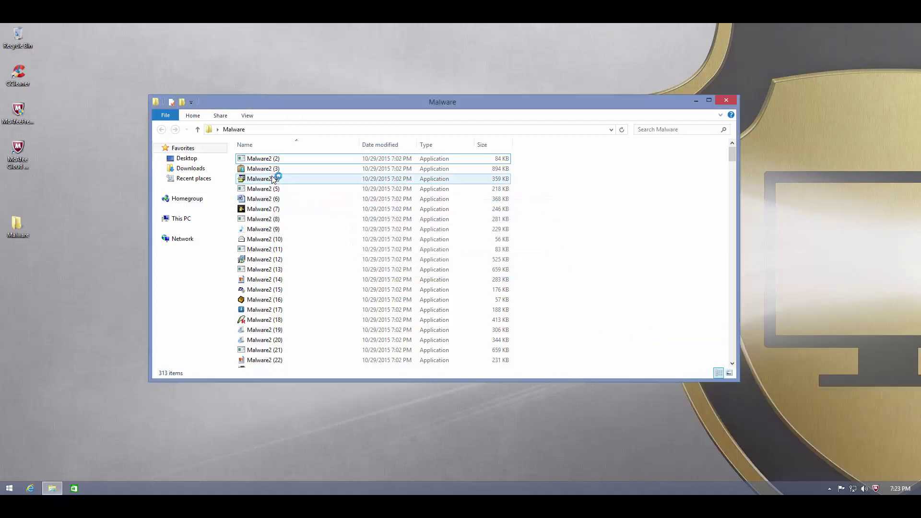
pyautogui.click(272, 160)
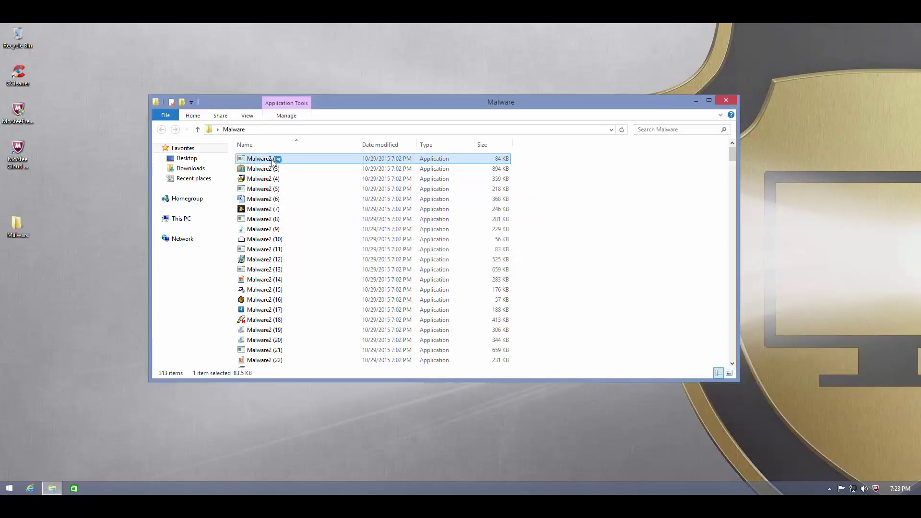
pyautogui.click(533, 266)
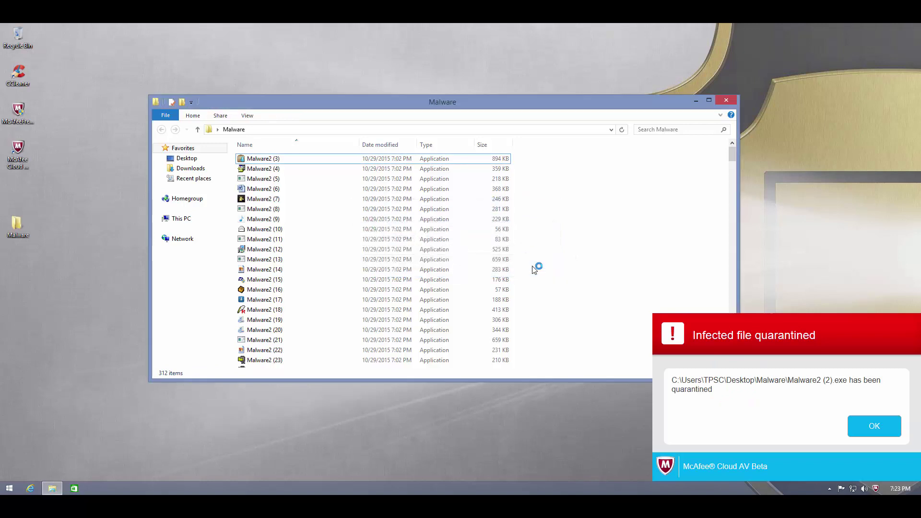
pyautogui.click(874, 426)
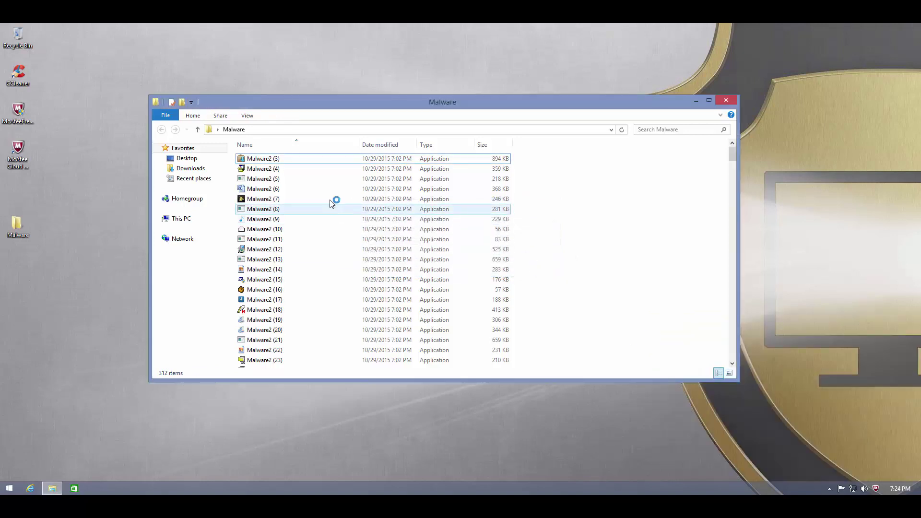
pyautogui.click(317, 159)
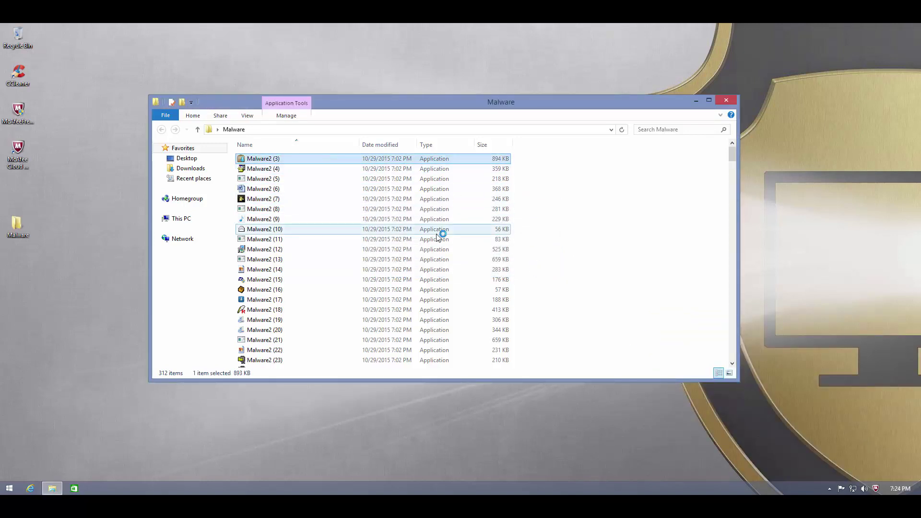
pyautogui.click(874, 426)
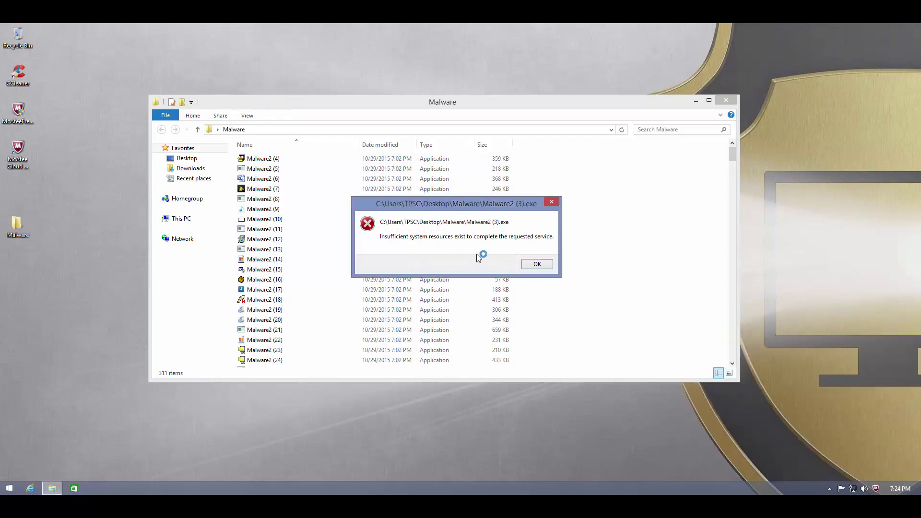
pyautogui.click(533, 263)
pyautogui.click(274, 159)
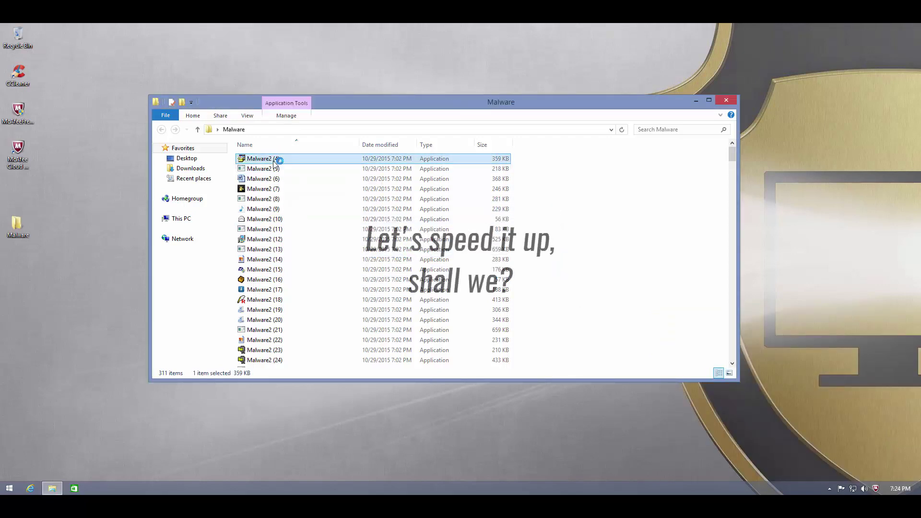
# Run samples Malware2 (84), (79), (205), (206) and (210), dismissing each error
pyautogui.scroll(-10, 304, 269)
pyautogui.doubleClick(305, 269)
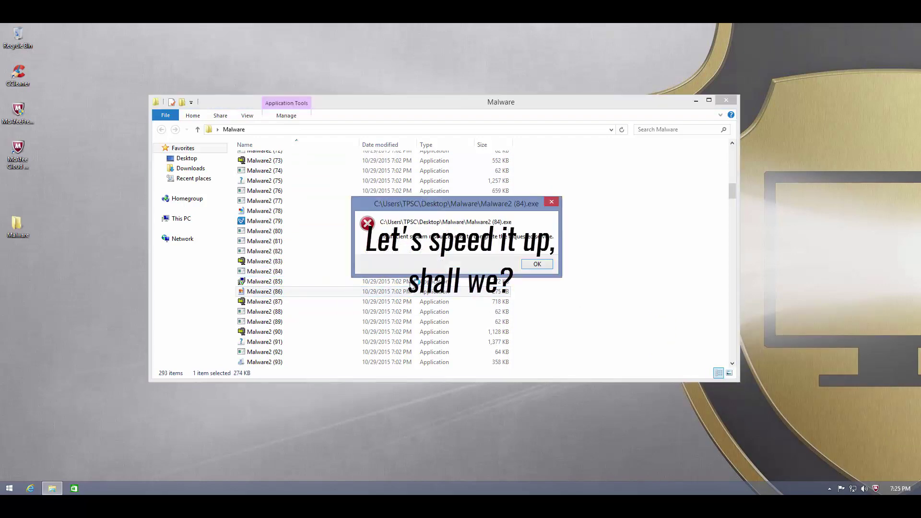
pyautogui.click(537, 263)
pyautogui.click(582, 269)
pyautogui.doubleClick(264, 221)
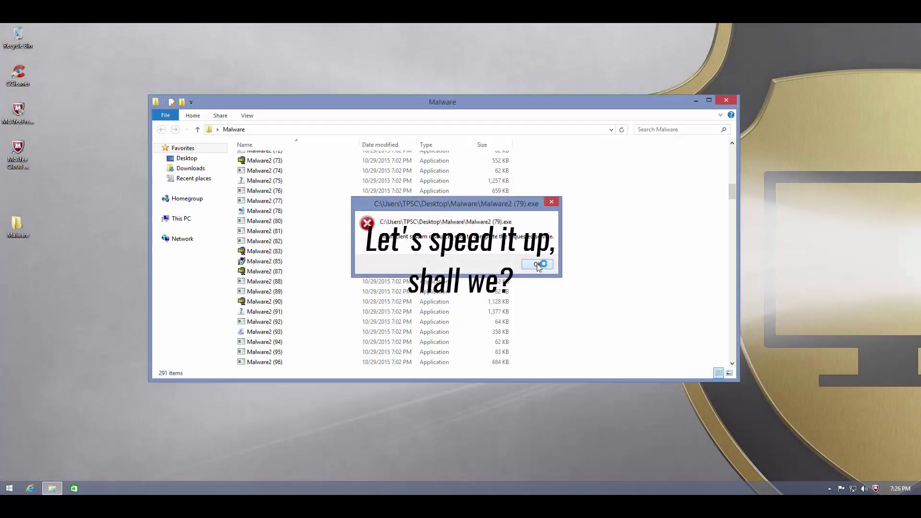
pyautogui.click(537, 263)
pyautogui.scroll(-20, 392, 294)
pyautogui.doubleClick(261, 312)
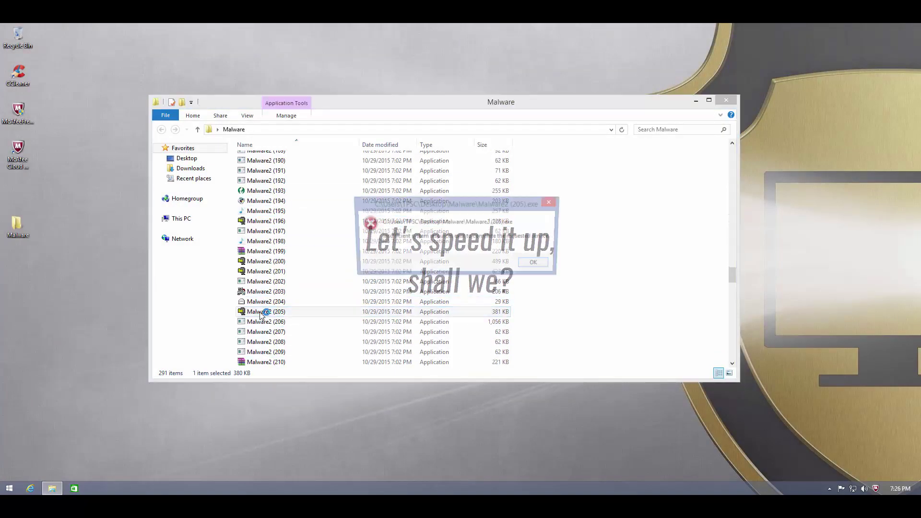
pyautogui.click(533, 262)
pyautogui.doubleClick(298, 310)
pyautogui.click(533, 262)
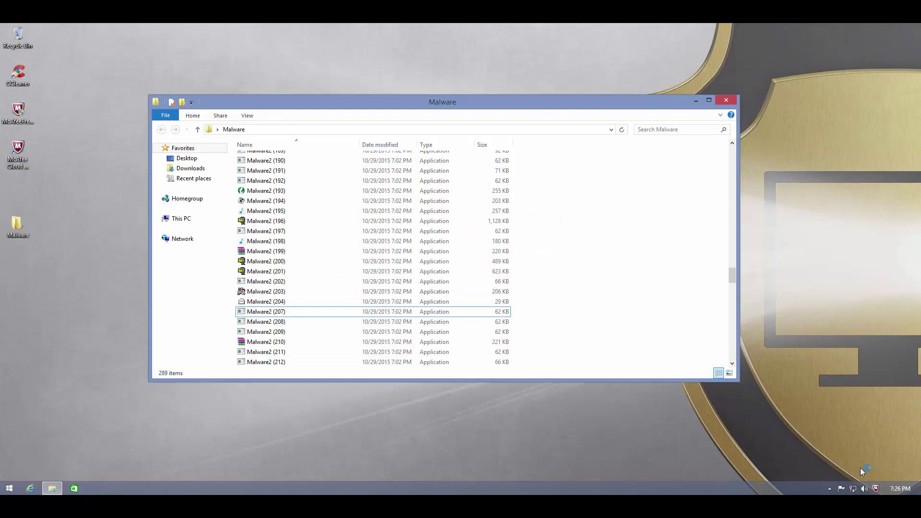
pyautogui.click(252, 342)
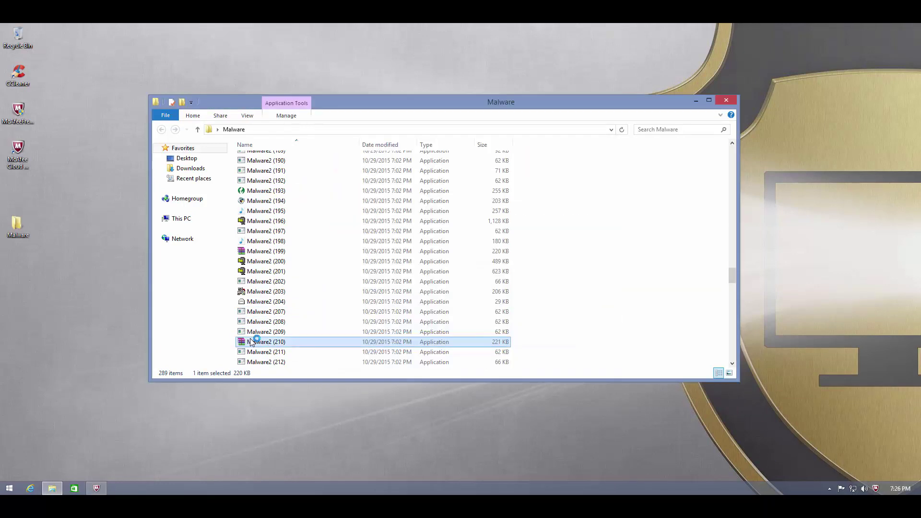
pyautogui.press('Return')
pyautogui.doubleClick(297, 361)
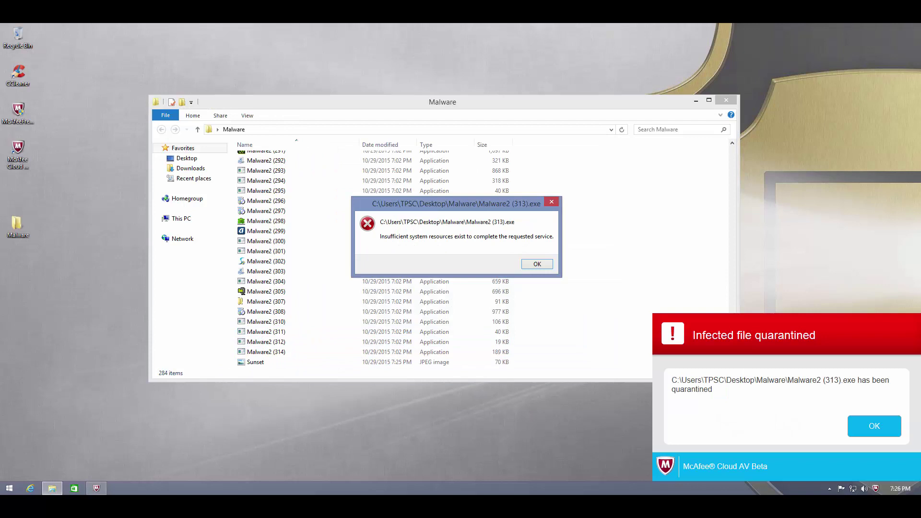
pyautogui.click(533, 263)
# Run samples Malware2 (298), (300), (294), (291), (285), (299) and (295), dismissing each error
pyautogui.doubleClick(302, 221)
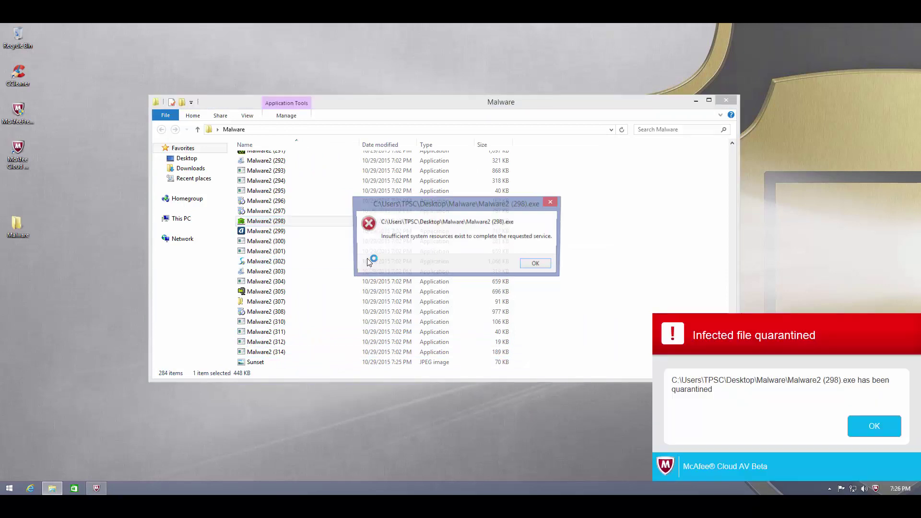
pyautogui.press('Return')
pyautogui.doubleClick(266, 241)
pyautogui.click(535, 263)
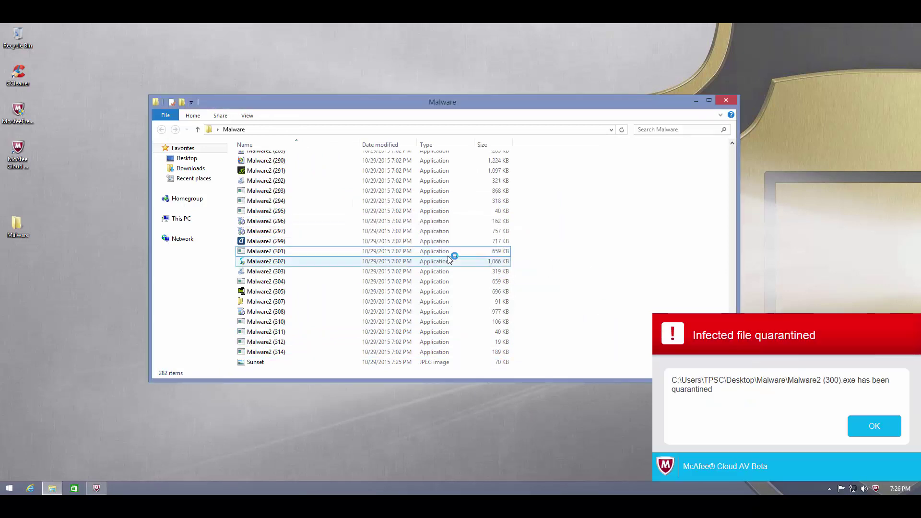
pyautogui.doubleClick(318, 189)
pyautogui.click(534, 264)
pyautogui.doubleClick(335, 211)
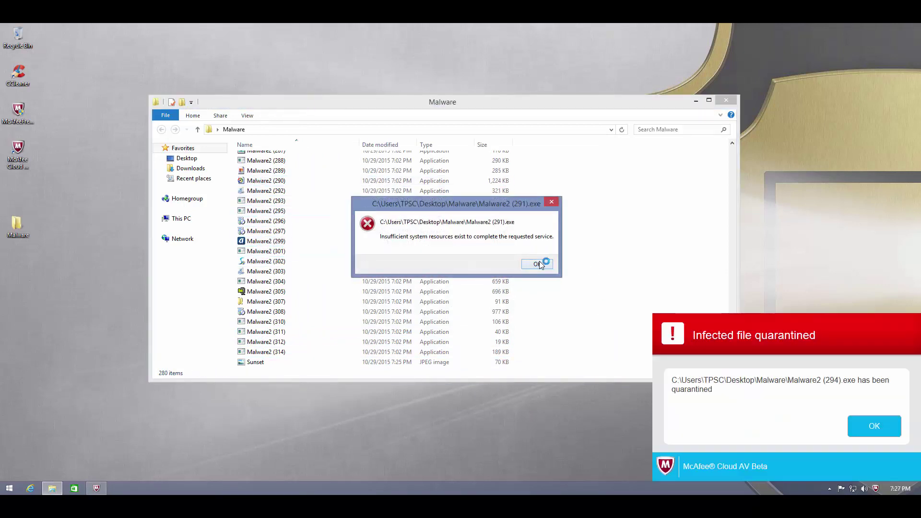
pyautogui.click(537, 264)
pyautogui.scroll(2, 294, 186)
pyautogui.doubleClick(294, 186)
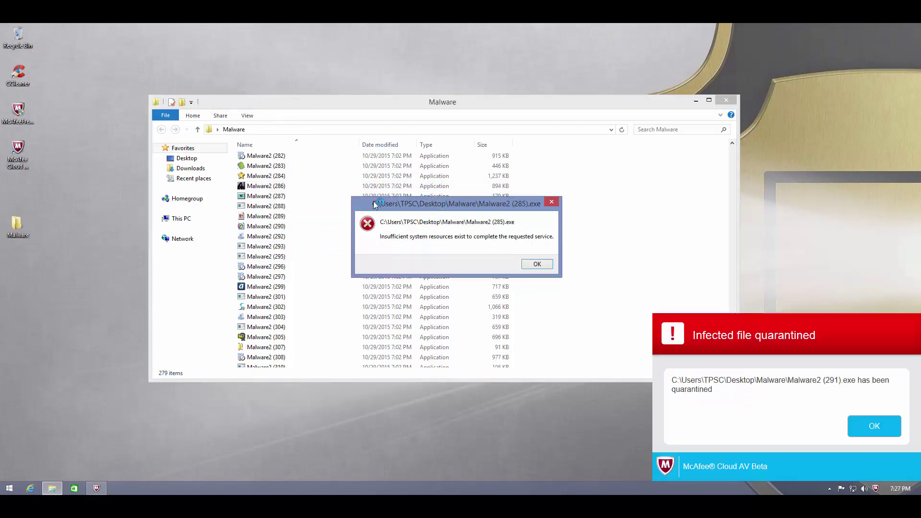
pyautogui.click(535, 264)
pyautogui.doubleClick(335, 276)
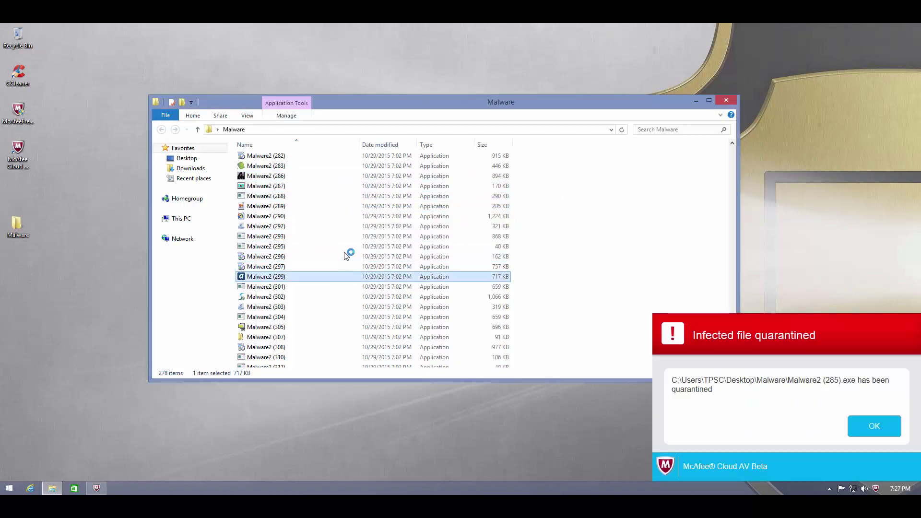
pyautogui.click(535, 263)
pyautogui.doubleClick(317, 236)
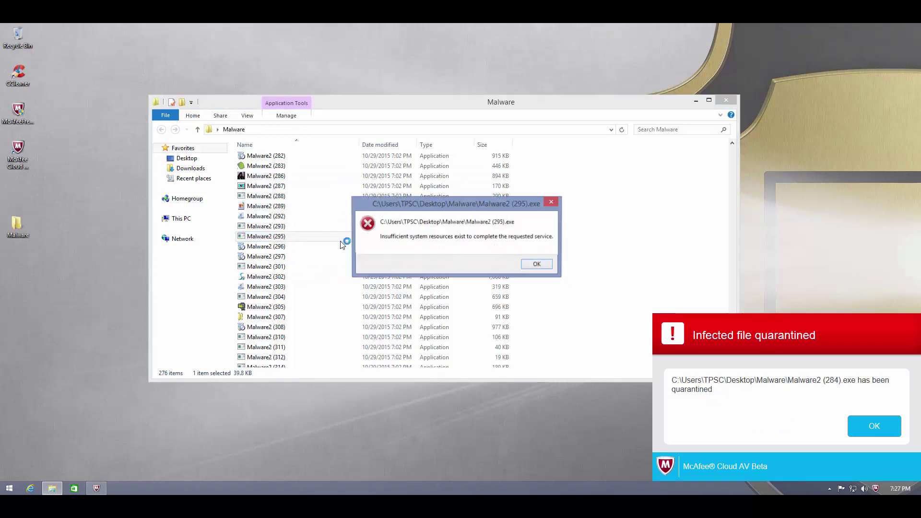
pyautogui.click(537, 263)
# Run samples Malware2 (273), (276), (269), (268), (265), (264), (258) and (255), dismissing each error
pyautogui.scroll(4, 306, 206)
pyautogui.doubleClick(307, 186)
pyautogui.press('Return')
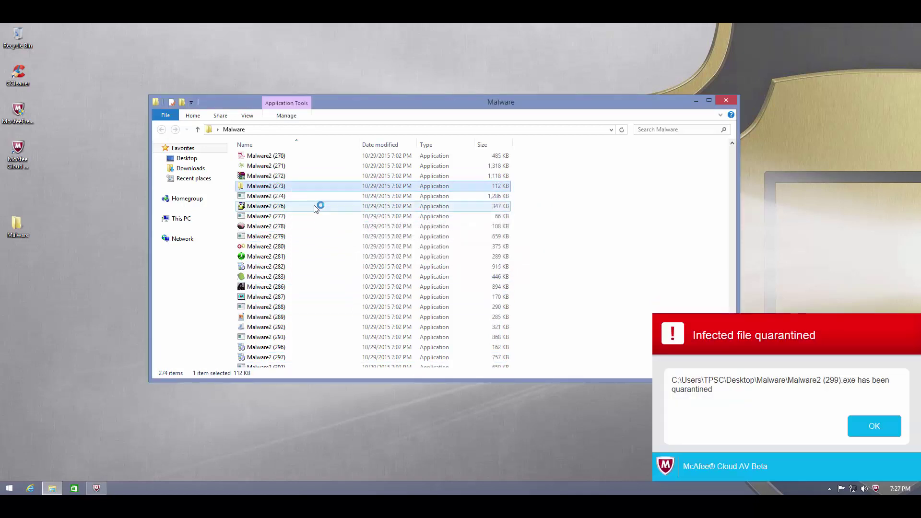
pyautogui.doubleClick(316, 207)
pyautogui.click(535, 264)
pyautogui.scroll(1, 297, 207)
pyautogui.doubleClick(268, 175)
pyautogui.click(549, 266)
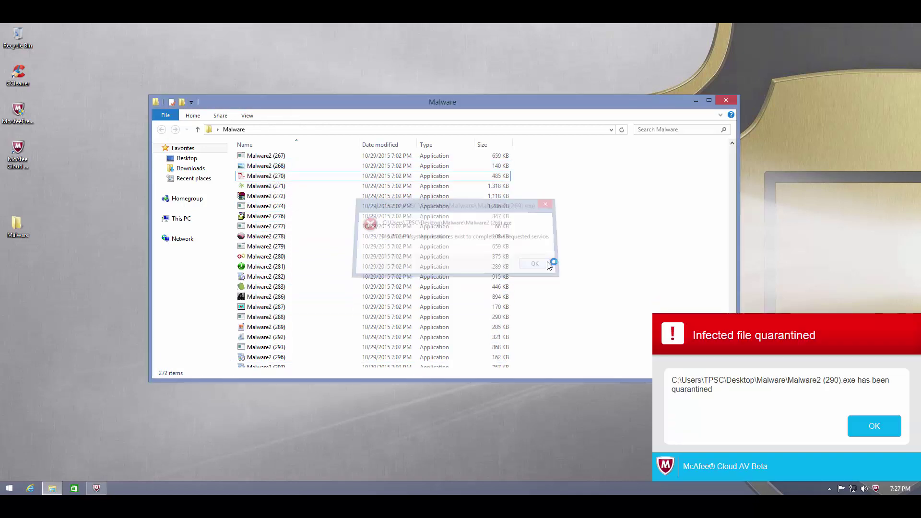
pyautogui.doubleClick(288, 165)
pyautogui.press('Return')
pyautogui.scroll(2, 344, 220)
pyautogui.click(344, 195)
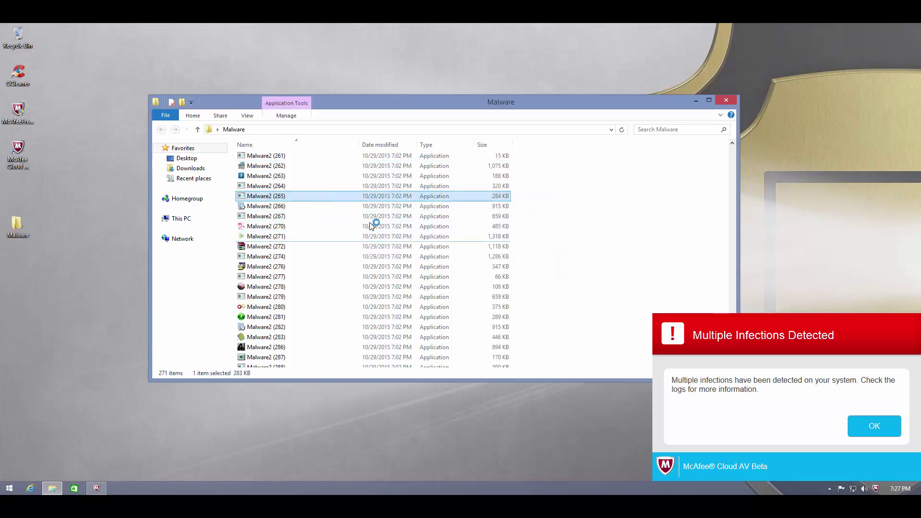
pyautogui.press('Return')
pyautogui.doubleClick(284, 175)
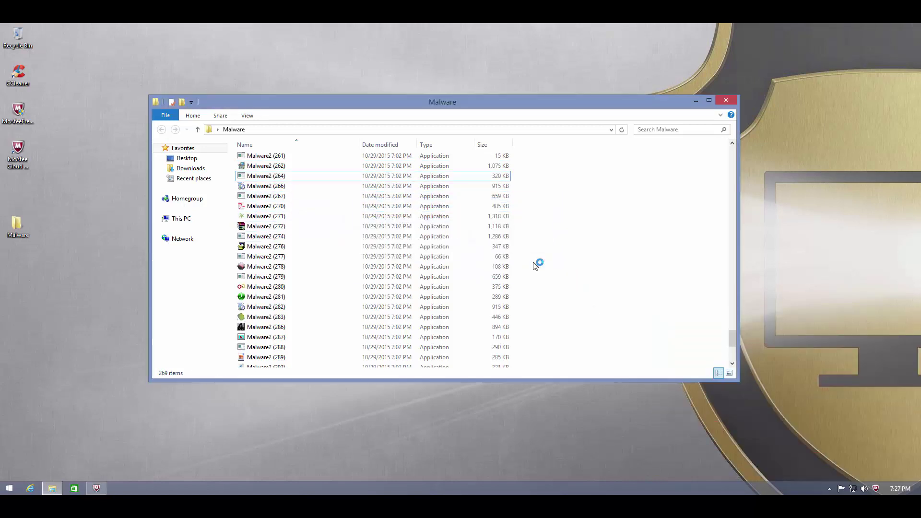
pyautogui.scroll(2, 267, 184)
pyautogui.doubleClick(267, 184)
pyautogui.press('Return')
pyautogui.scroll(2, 279, 217)
pyautogui.click(278, 216)
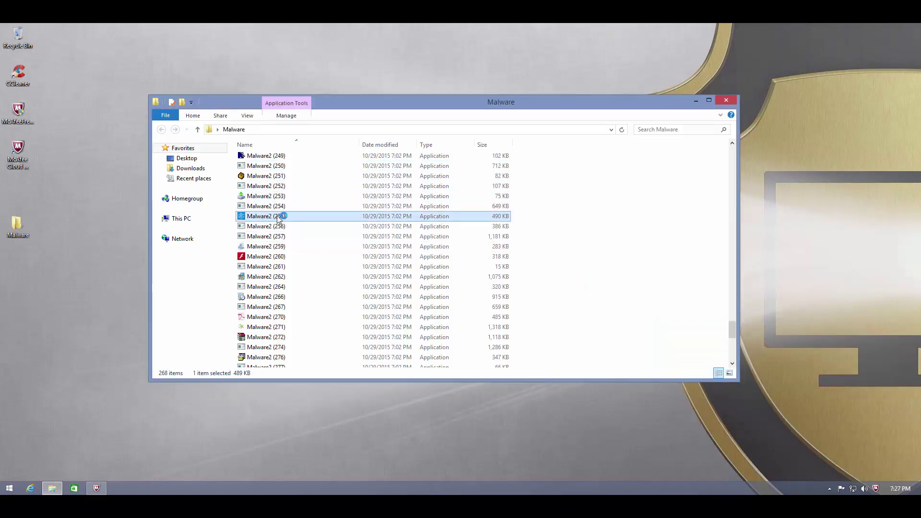
pyautogui.press('Return')
# Run samples Malware2 (248), (241), (234), (198), (90) and (85), dismissing each error
pyautogui.scroll(2, 346, 200)
pyautogui.doubleClick(329, 205)
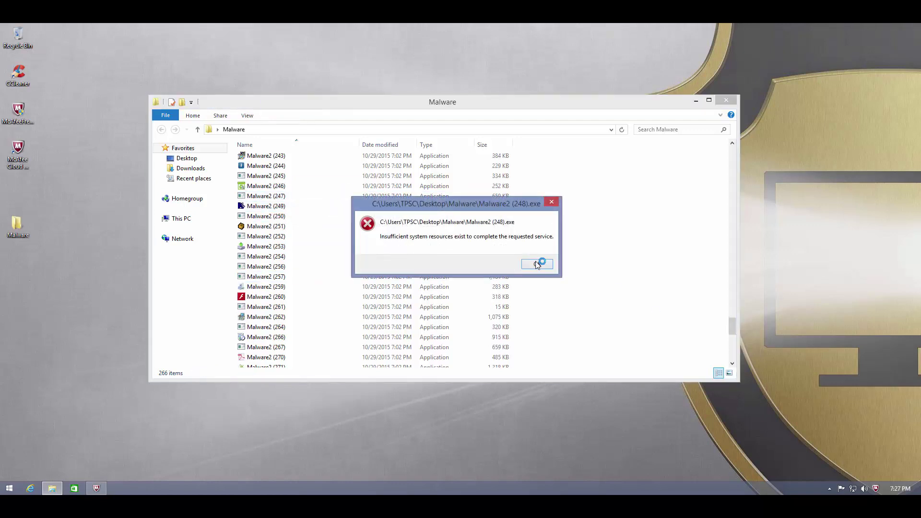
pyautogui.click(537, 264)
pyautogui.scroll(2, 255, 196)
pyautogui.doubleClick(254, 196)
pyautogui.click(533, 264)
pyautogui.scroll(2, 290, 202)
pyautogui.click(286, 187)
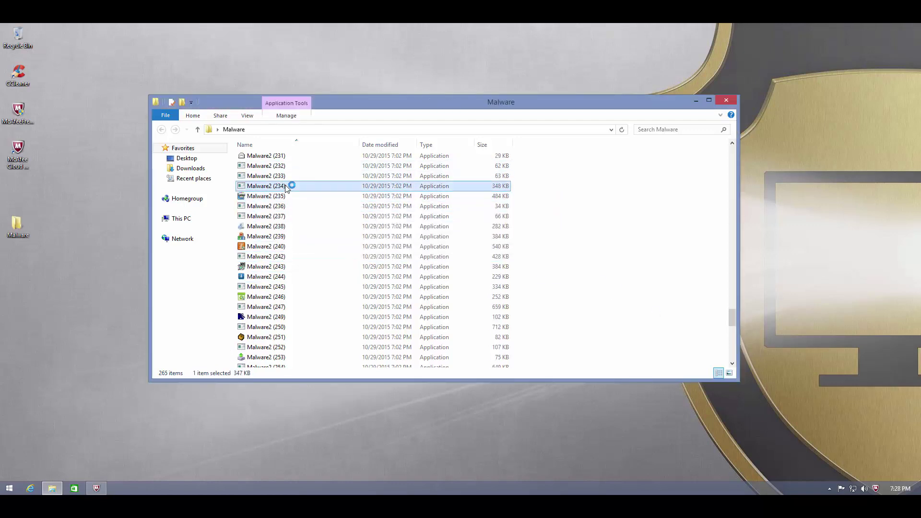
pyautogui.click(537, 265)
pyautogui.scroll(12, 307, 216)
pyautogui.doubleClick(287, 196)
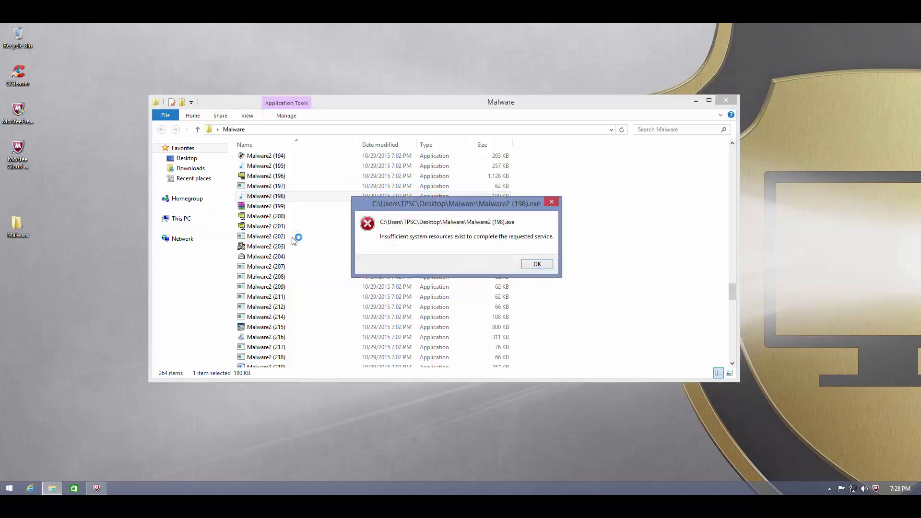
pyautogui.press('Return')
pyautogui.scroll(20, 384, 288)
pyautogui.click(281, 255)
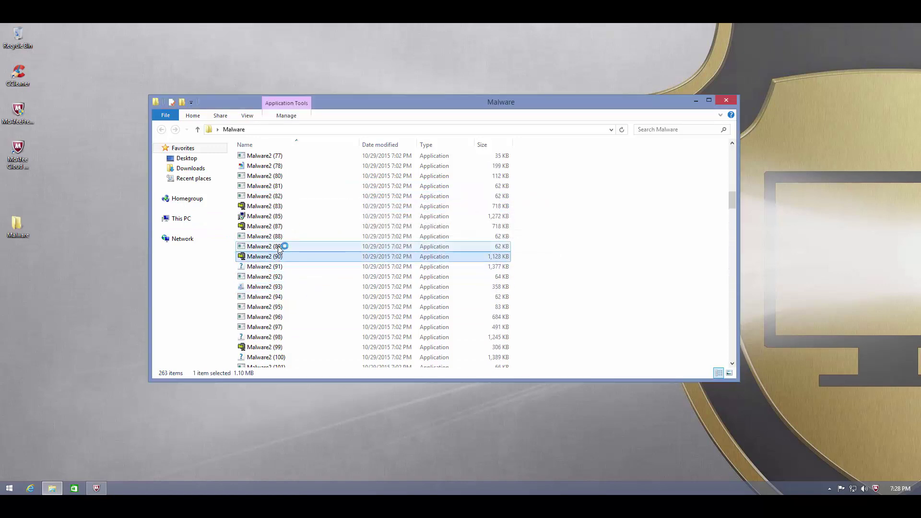
pyautogui.click(536, 264)
pyautogui.doubleClick(325, 216)
pyautogui.click(537, 264)
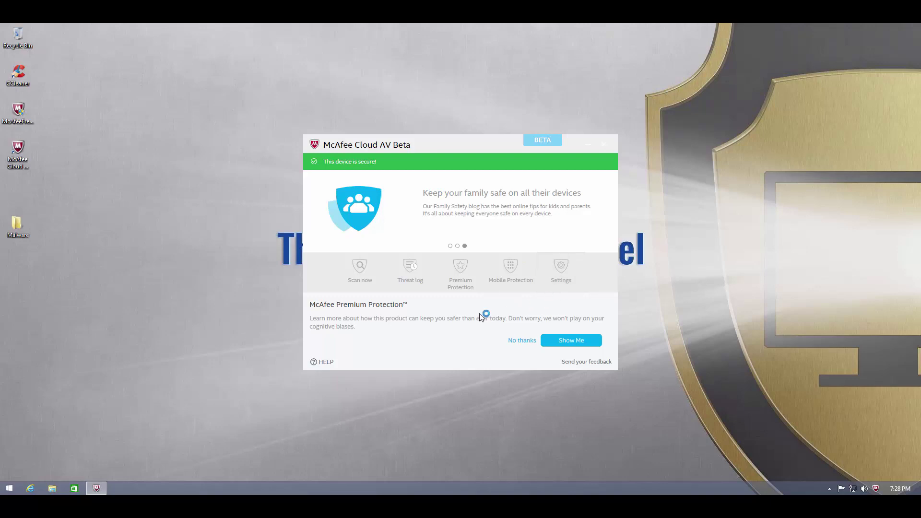
# Open Task Manager from the taskbar's context menu
pyautogui.rightClick(370, 487)
pyautogui.click(396, 456)
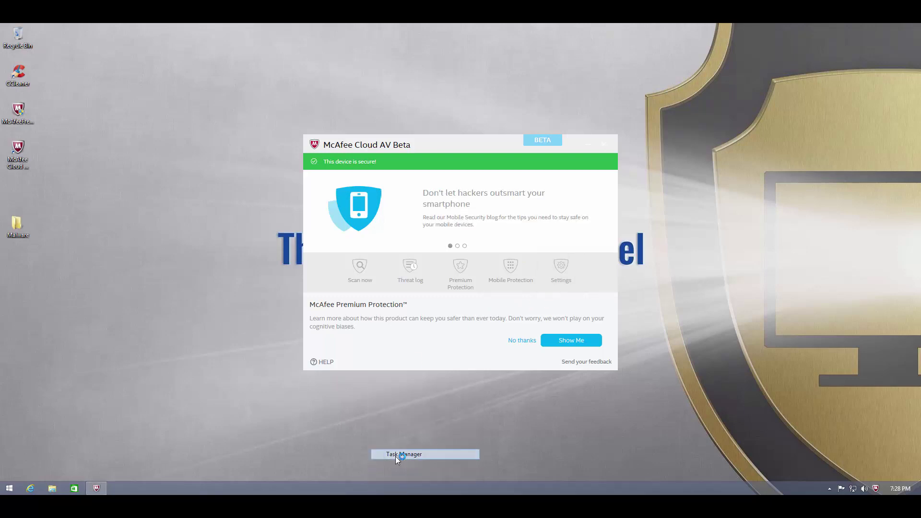
# Scroll through the Processes list to check McAfee services, then close Task Manager
pyautogui.rightClick(185, 411)
pyautogui.click(111, 411)
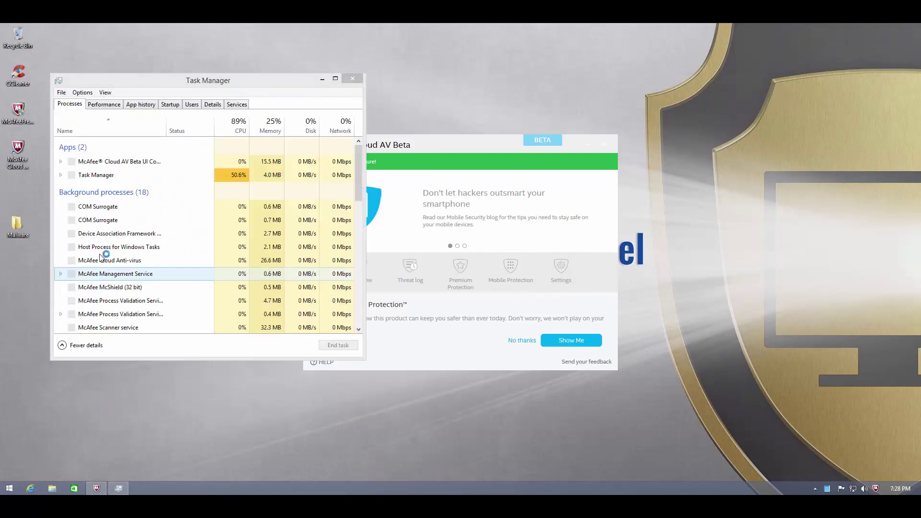
pyautogui.click(165, 208)
pyautogui.scroll(-5, 205, 222)
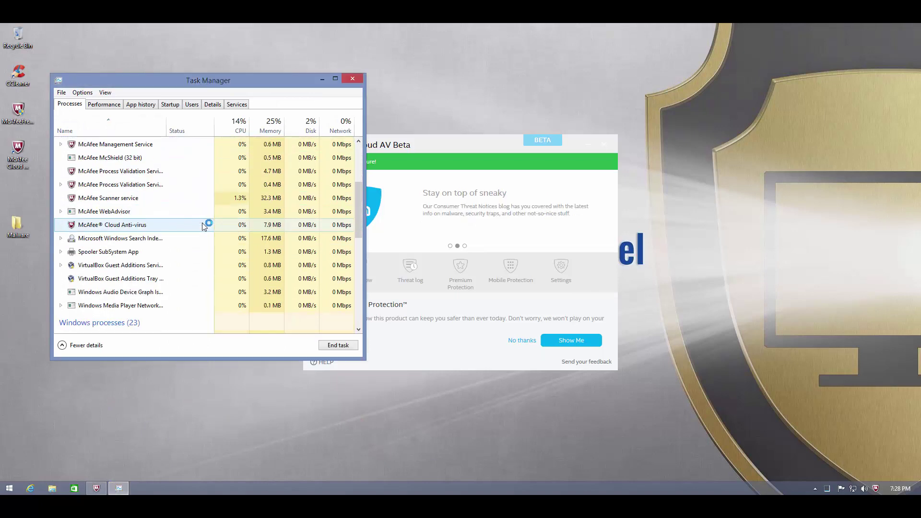
pyautogui.scroll(5, 204, 222)
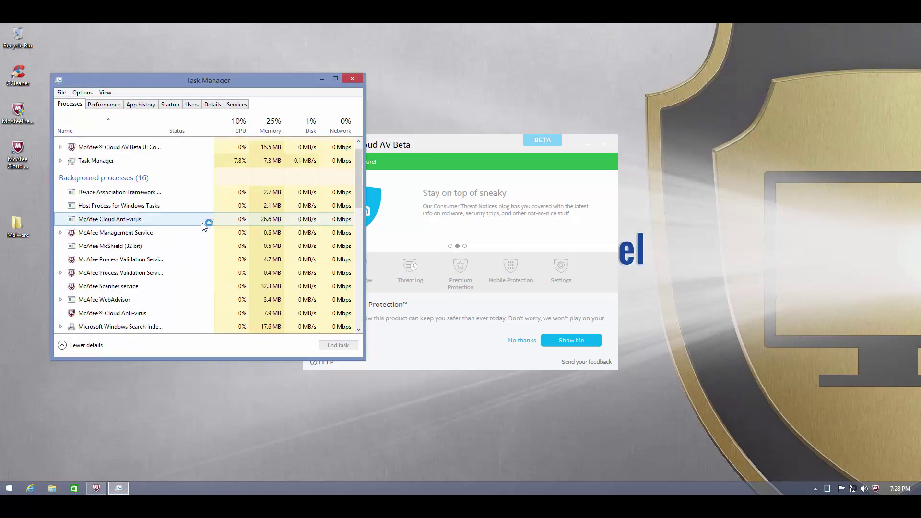
pyautogui.click(353, 76)
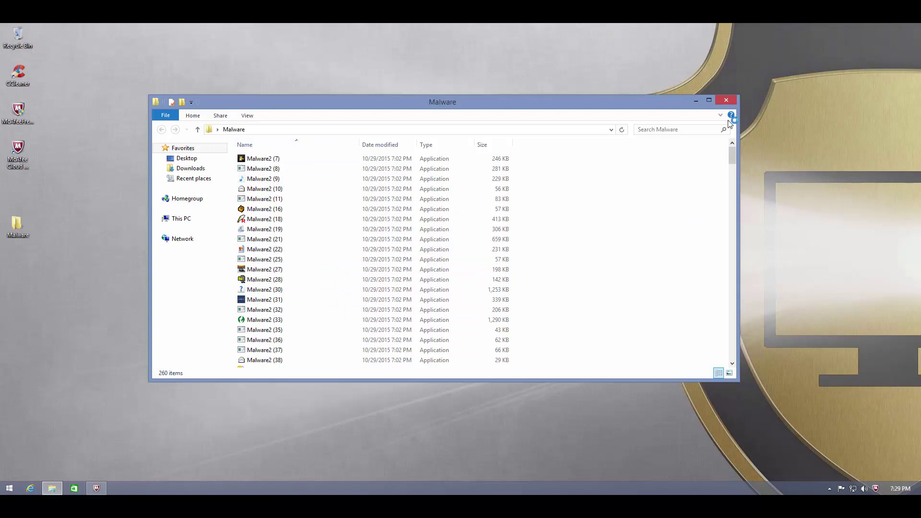
# Close the Malware folder window, leaving McAfee Cloud AV Beta's secure status visible
pyautogui.click(725, 101)
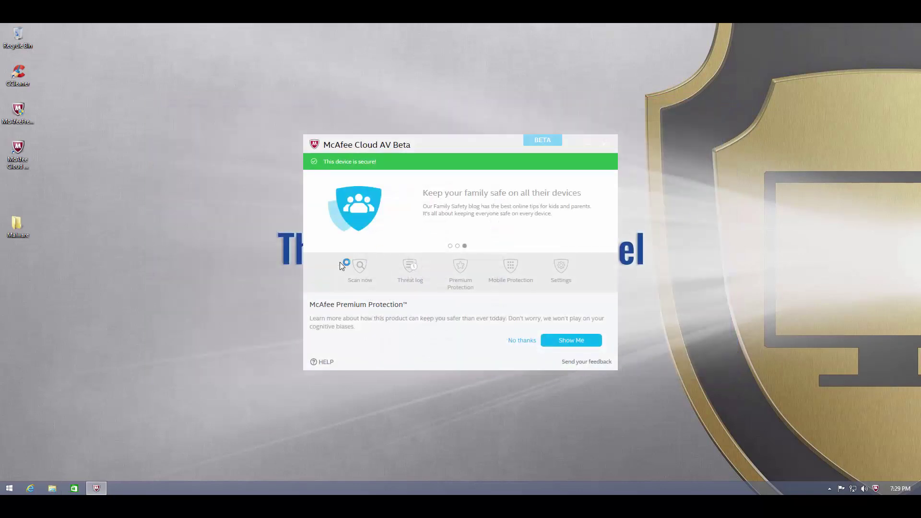